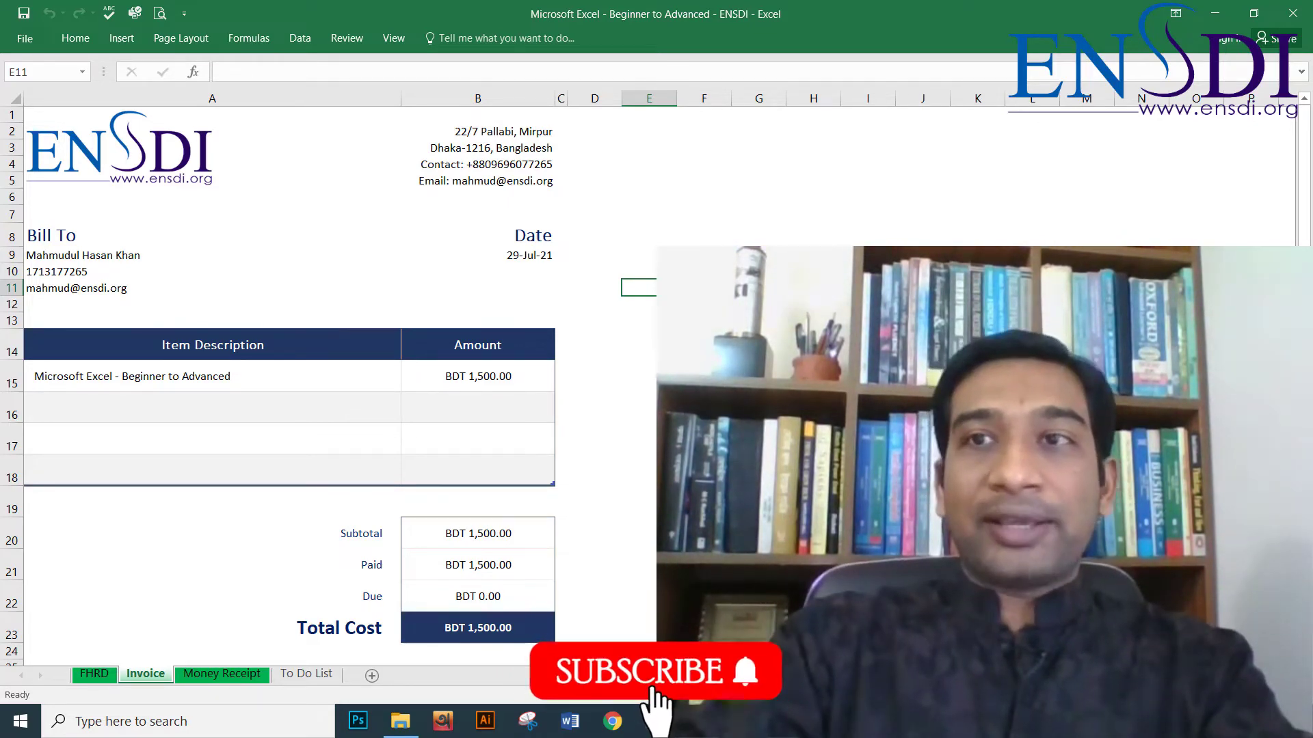
# Close the old workbook without saving, relaunch Excel and create a workbook from the Business template Blue invoice
pyautogui.click(1292, 13)
pyautogui.click(589, 380)
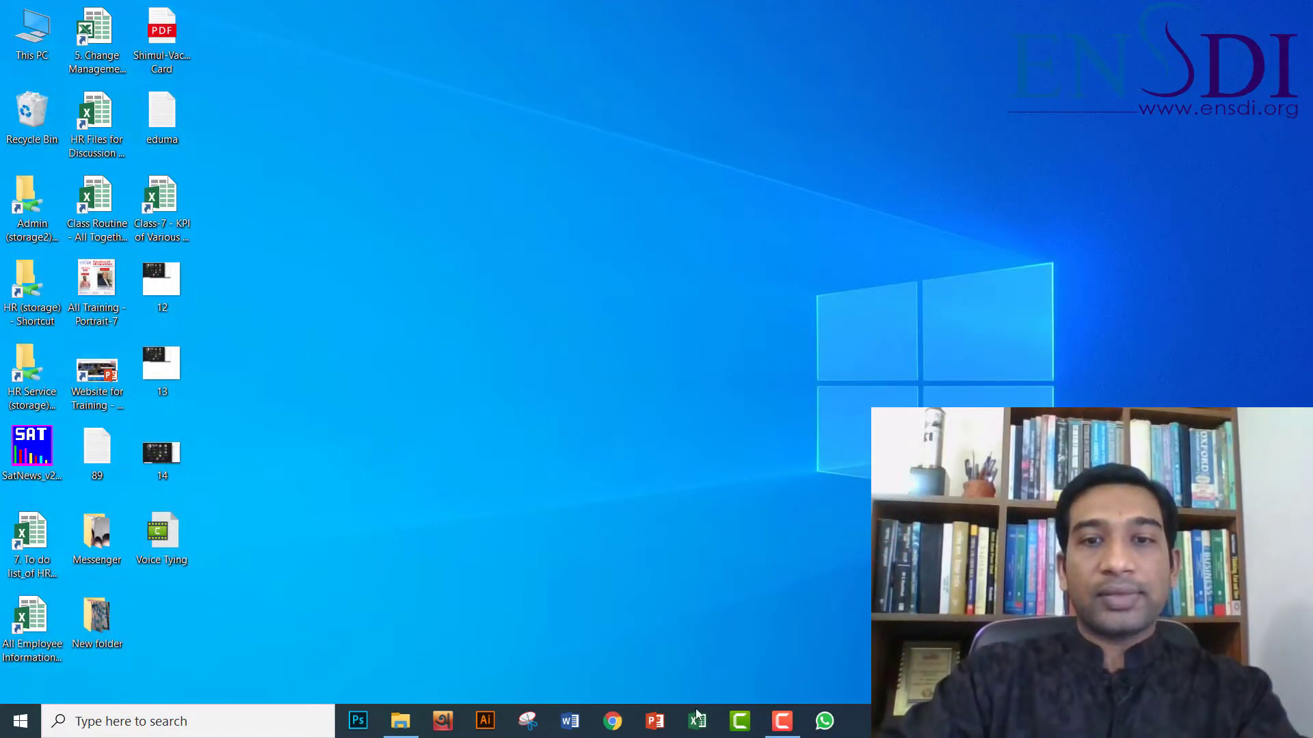
pyautogui.click(697, 722)
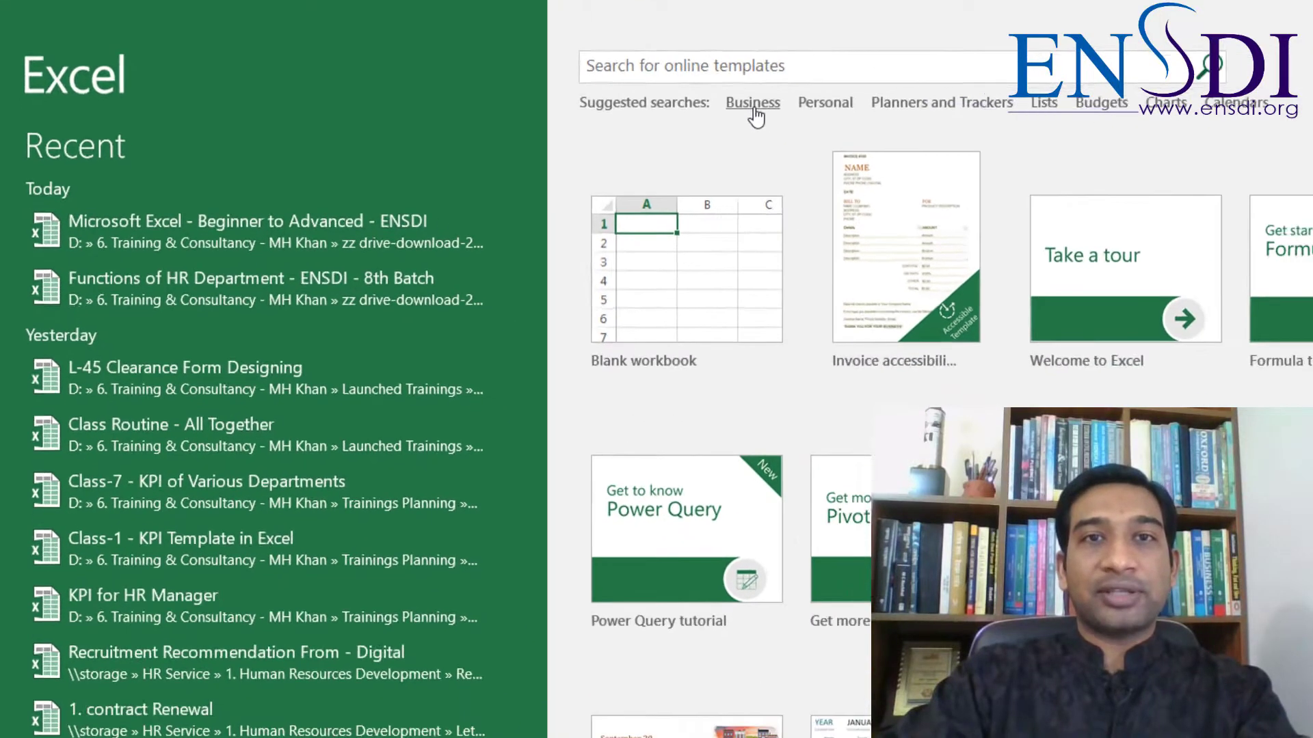
pyautogui.click(881, 127)
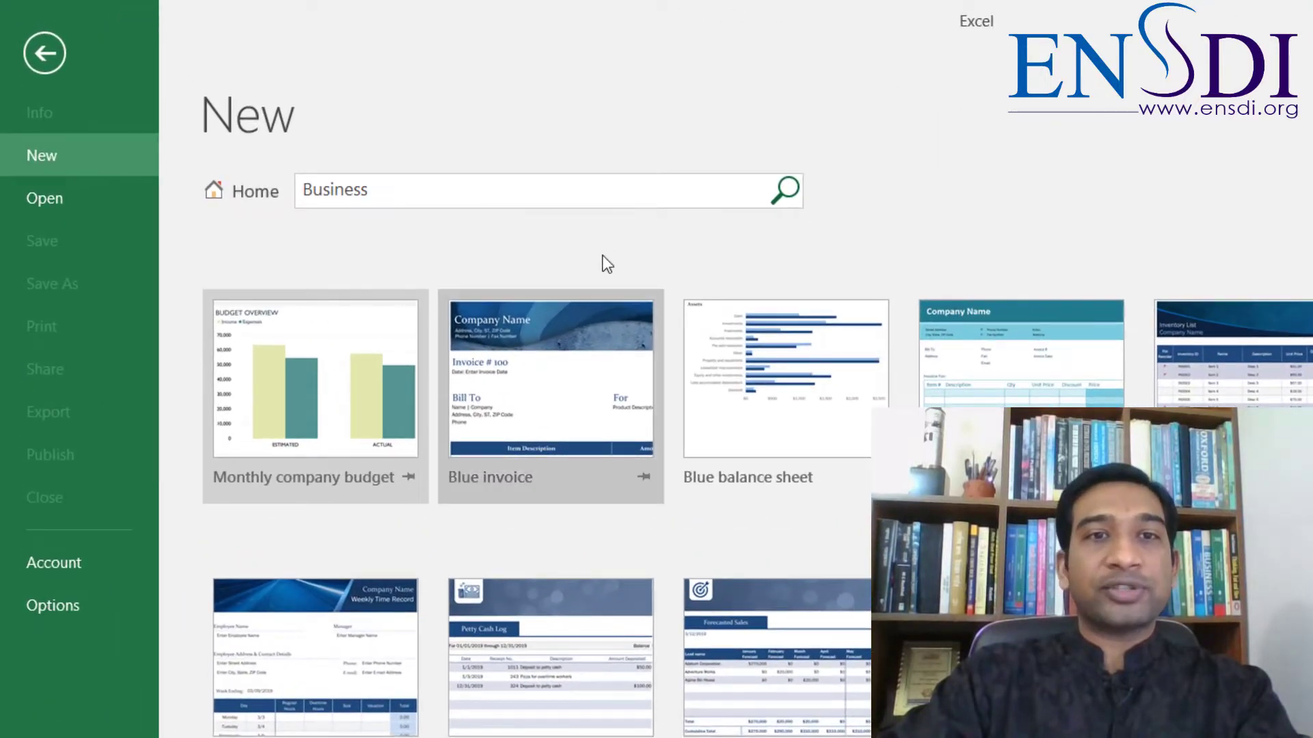
pyautogui.moveTo(417, 297)
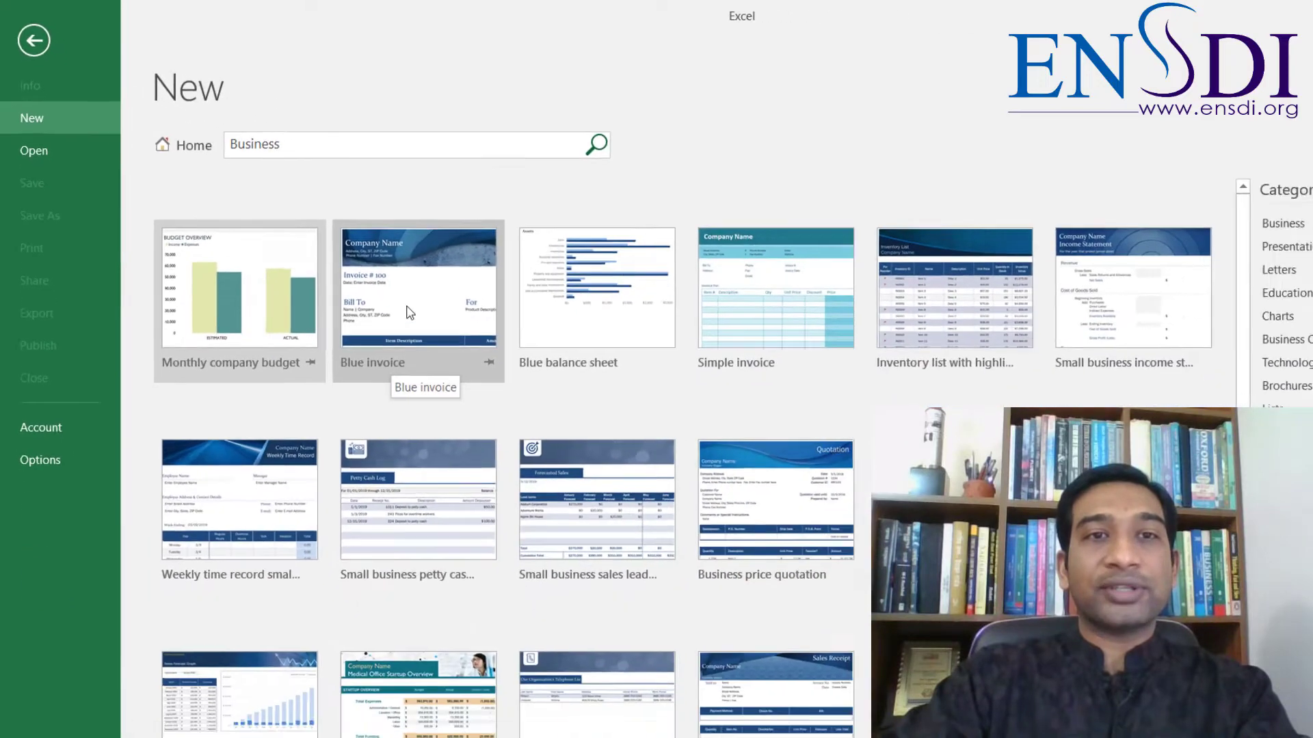
pyautogui.click(409, 311)
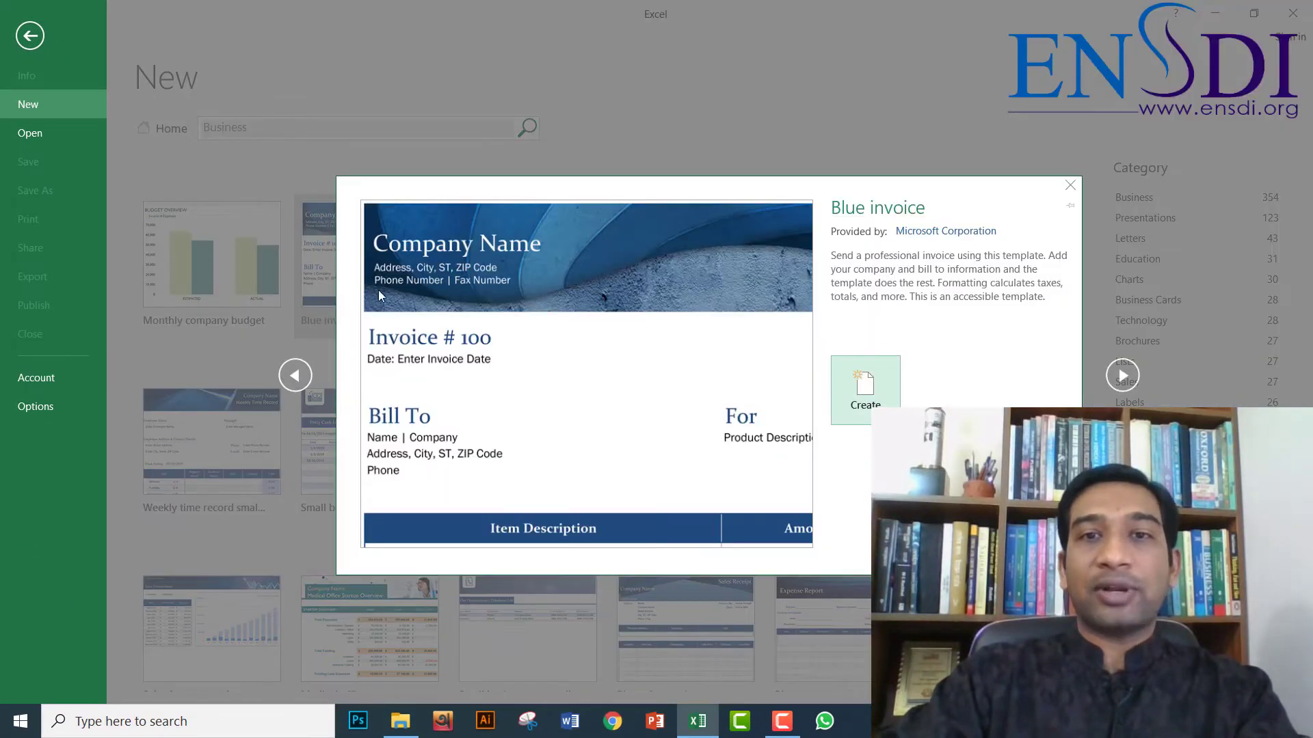
pyautogui.click(867, 407)
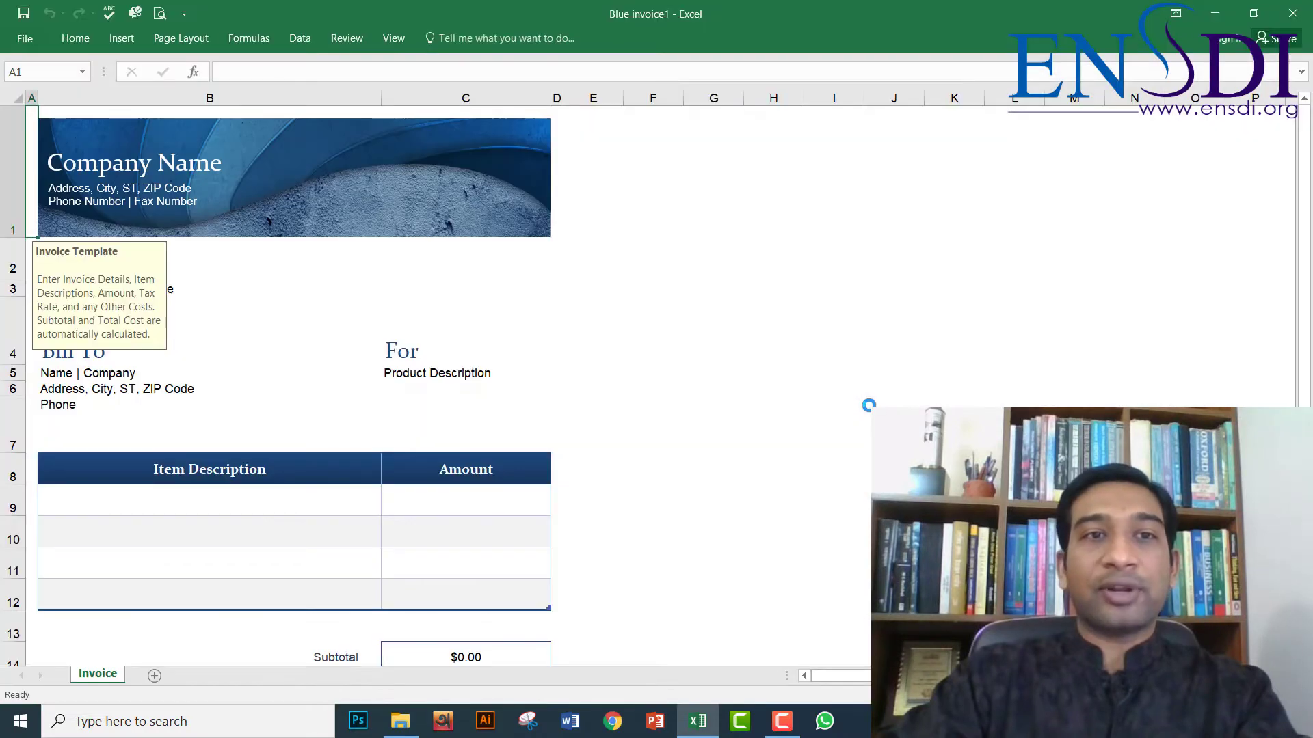
# Pin the Home ribbon and delete the blue header picture
pyautogui.click(431, 313)
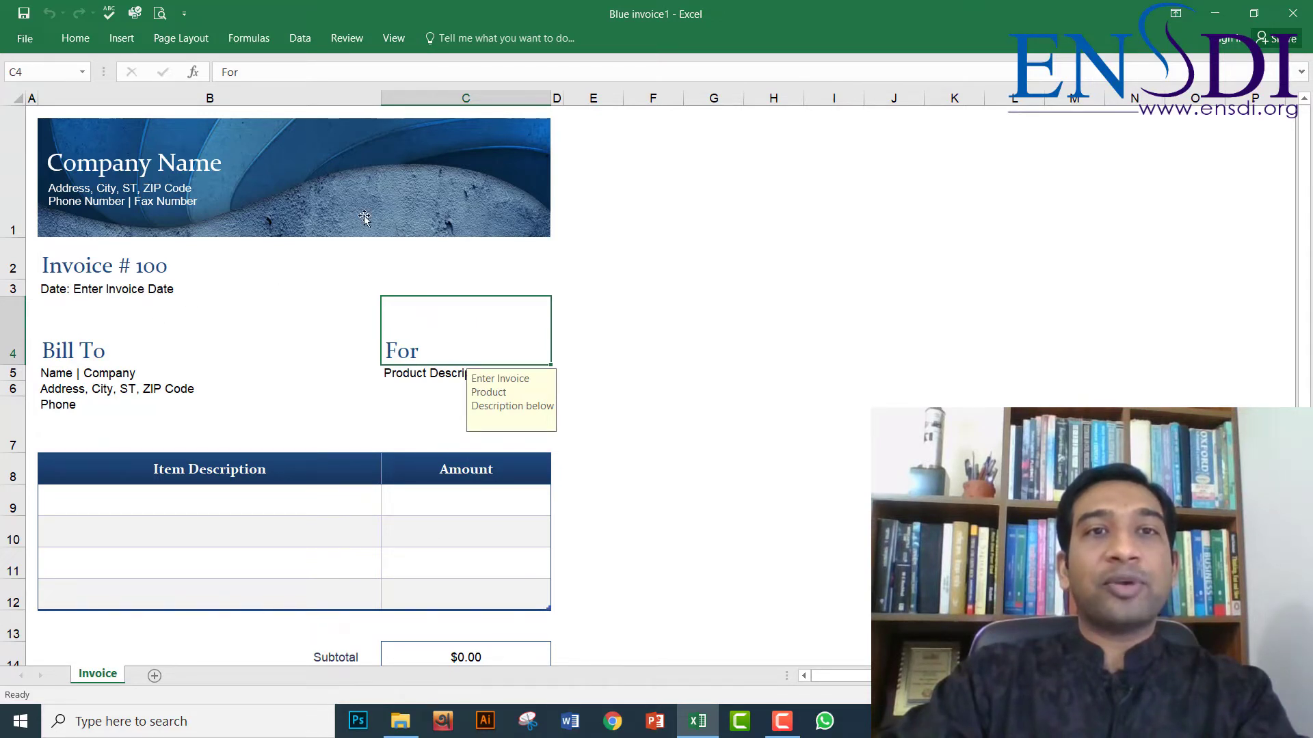
pyautogui.click(75, 38)
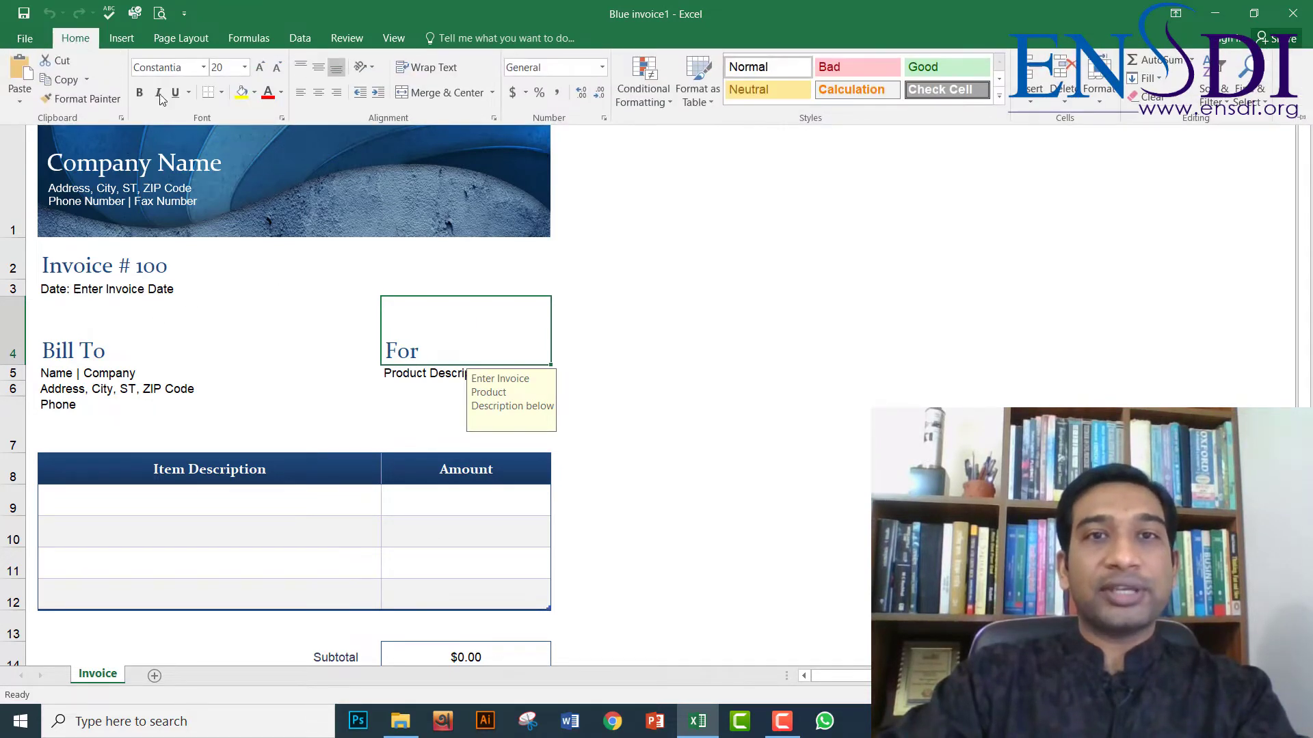
pyautogui.click(1299, 119)
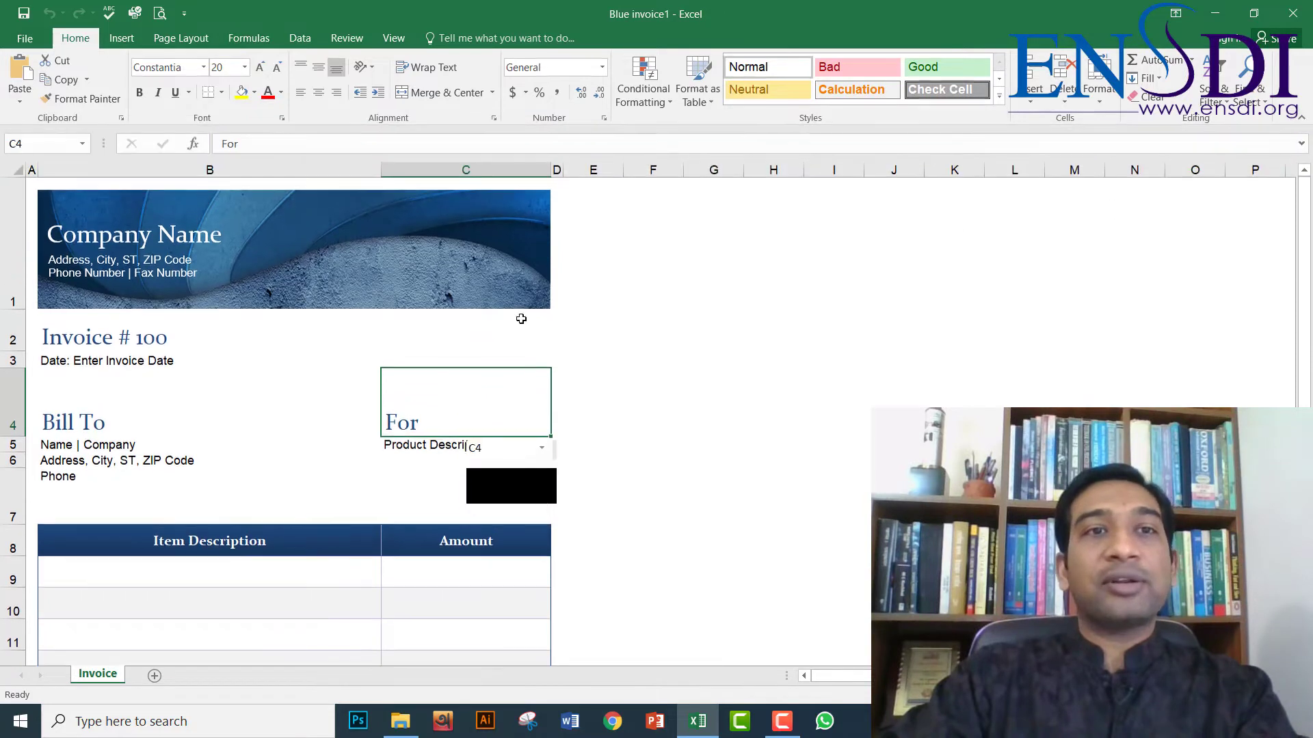
pyautogui.click(431, 276)
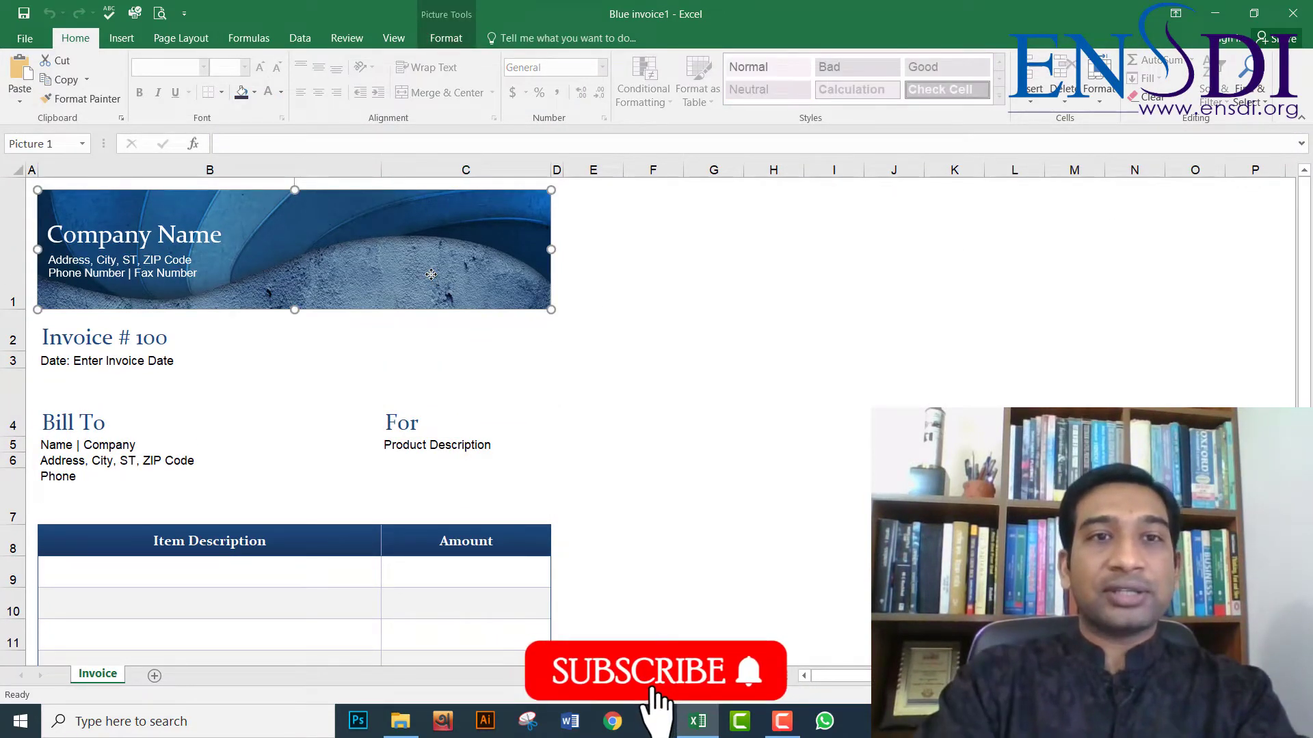
pyautogui.press('Delete')
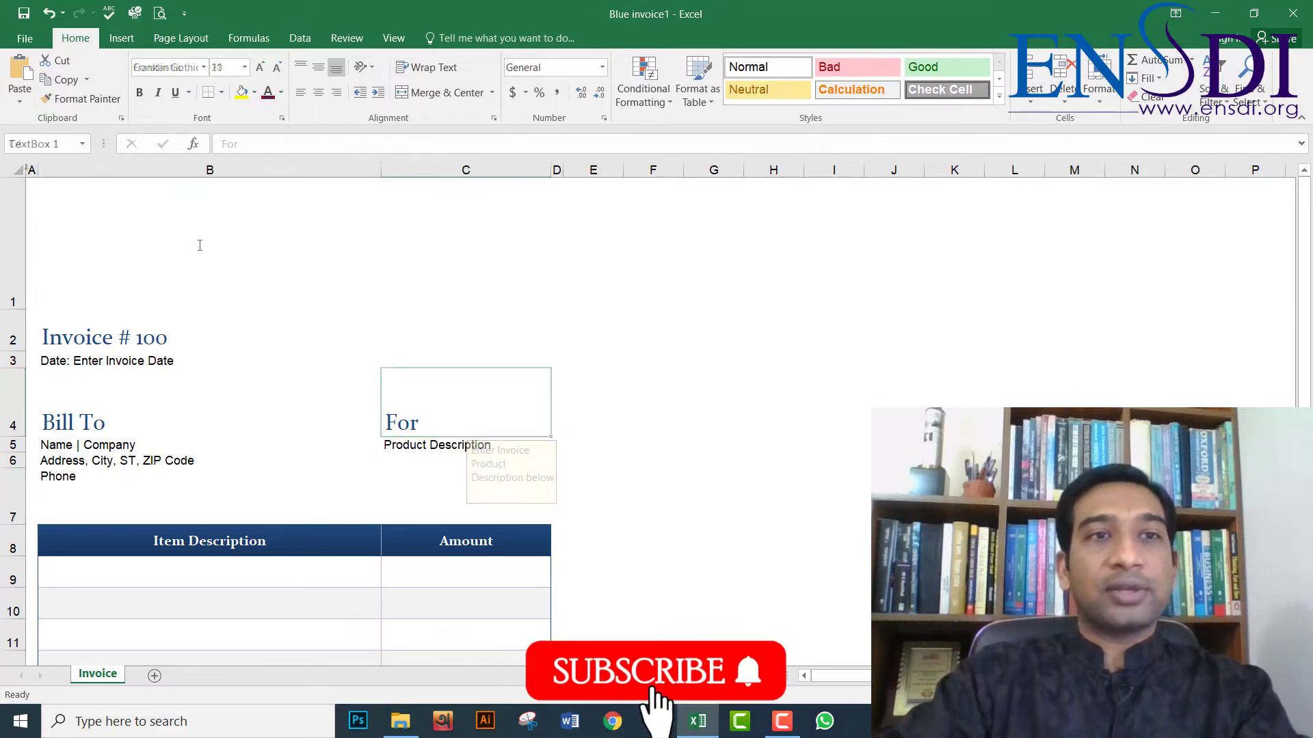
# Make the header text boxes' font dark blue, undoing an accidental navy fill
pyautogui.moveTo(381, 254); pyautogui.dragTo(38, 189)
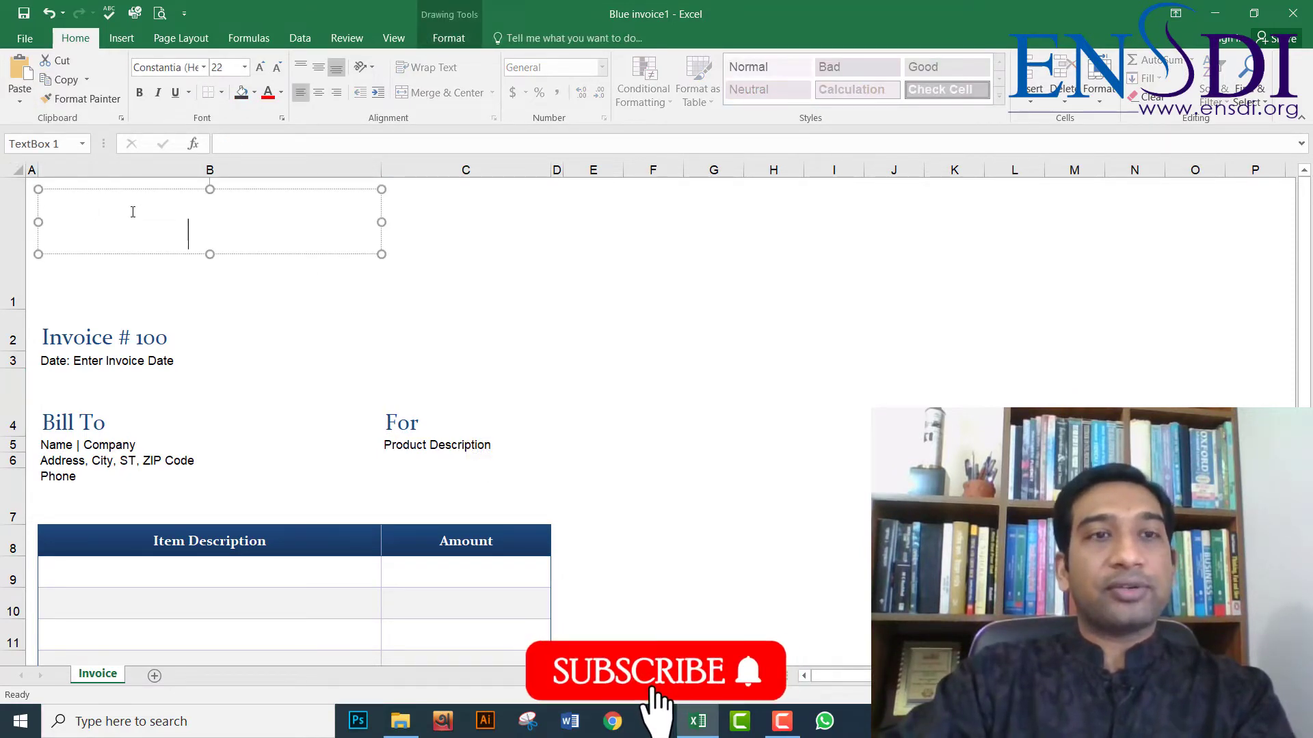
pyautogui.click(242, 92)
pyautogui.write('Company Name')
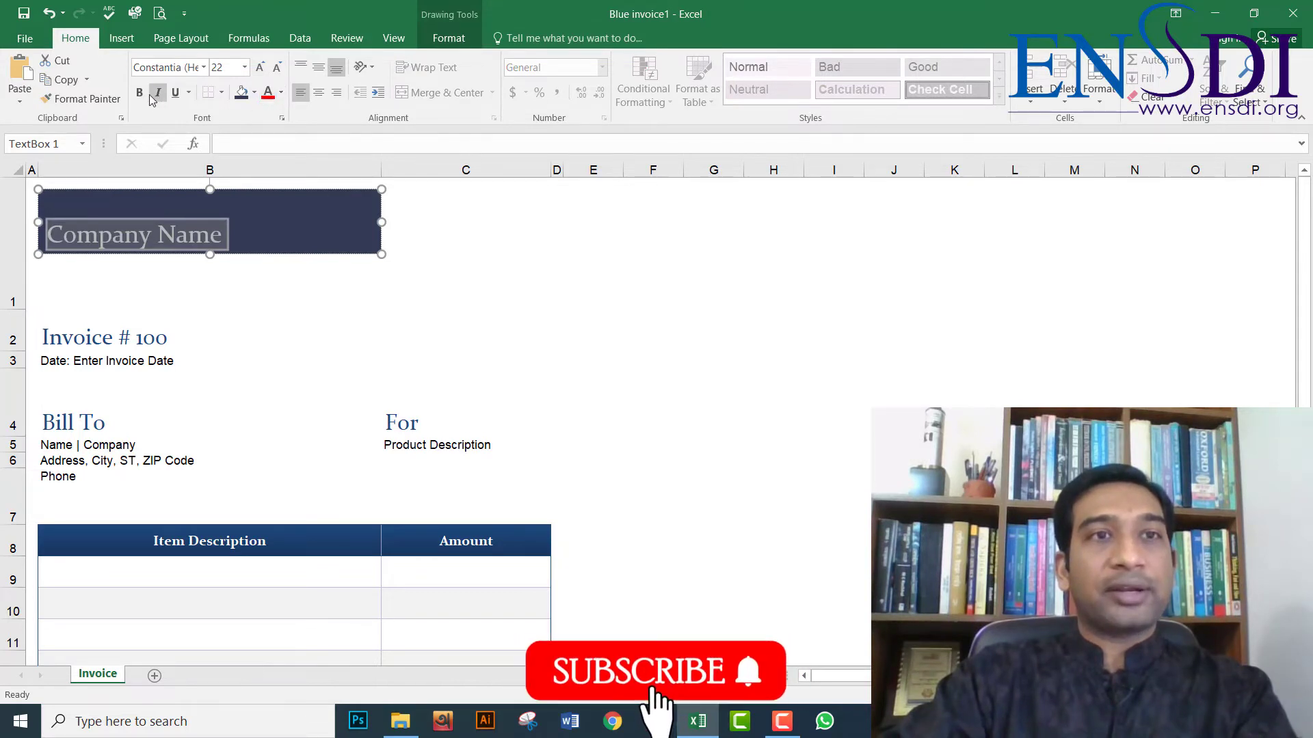
pyautogui.click(49, 13)
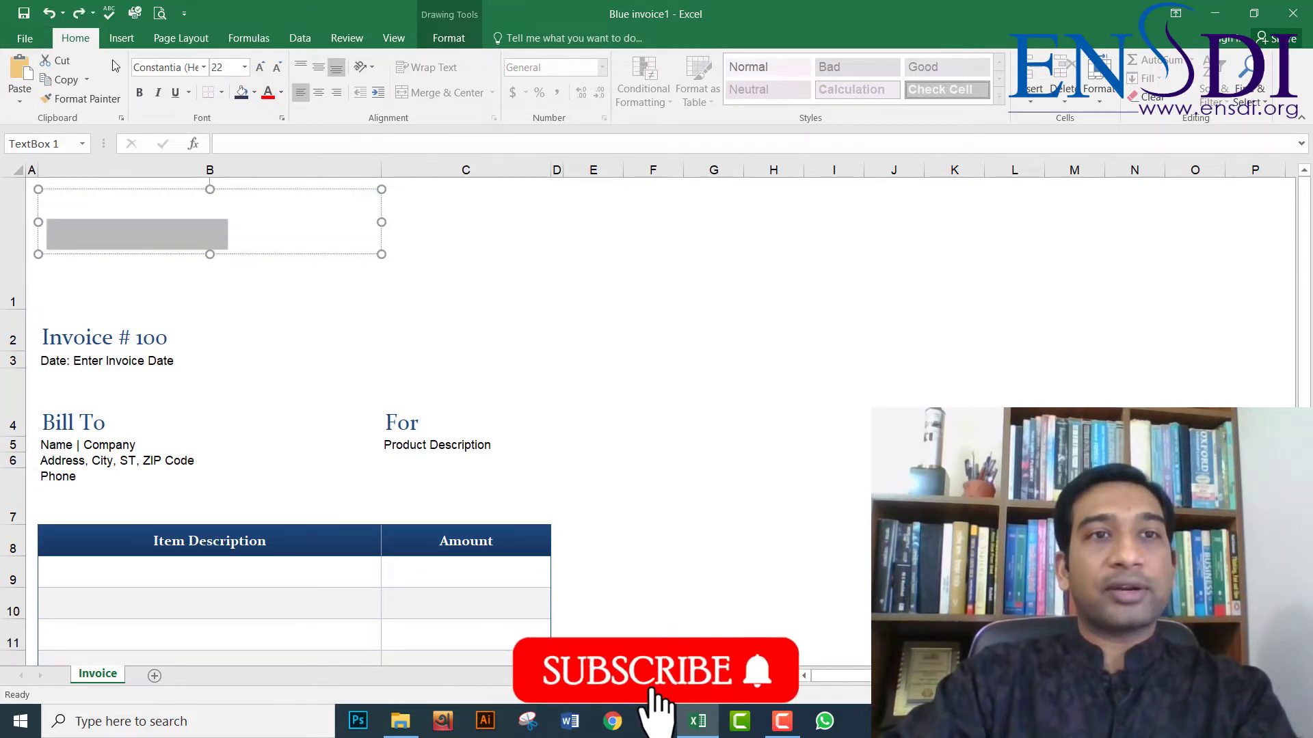
pyautogui.click(281, 93)
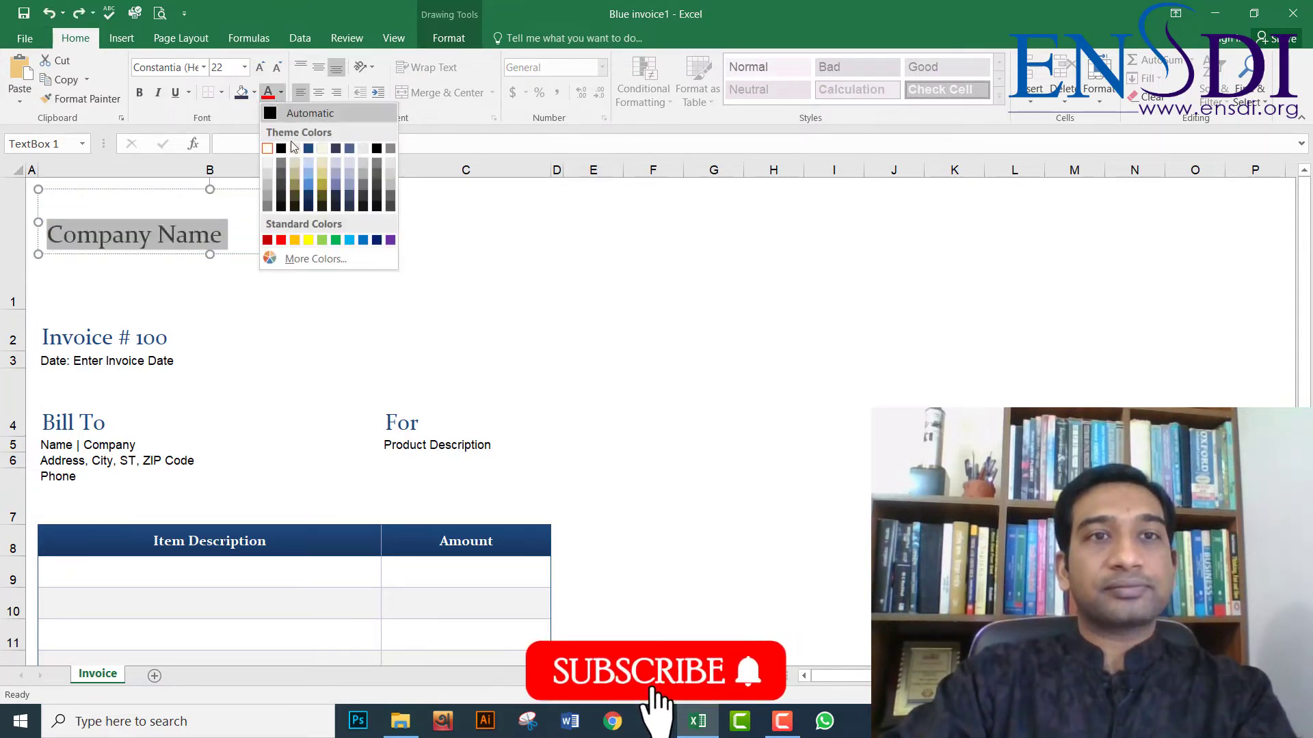
pyautogui.click(376, 240)
pyautogui.click(178, 272)
pyautogui.hotkey('ctrl', 'v')
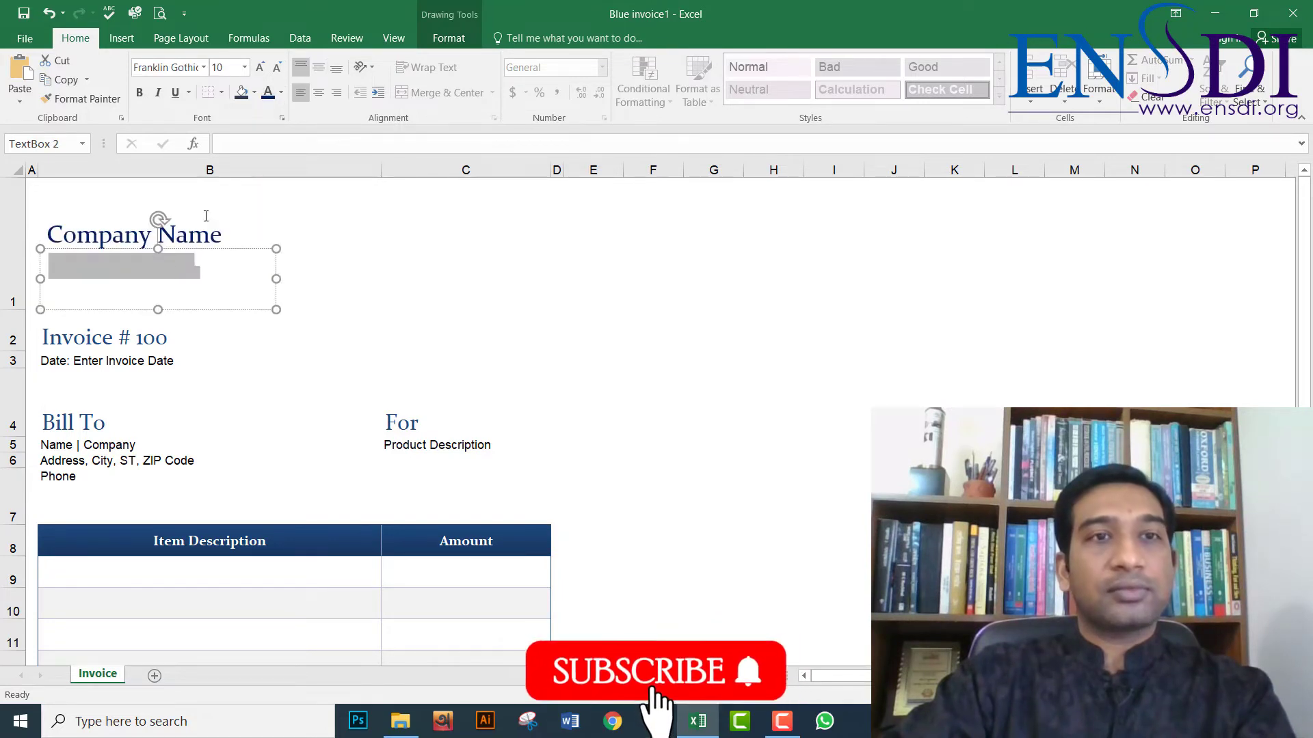
pyautogui.click(364, 291)
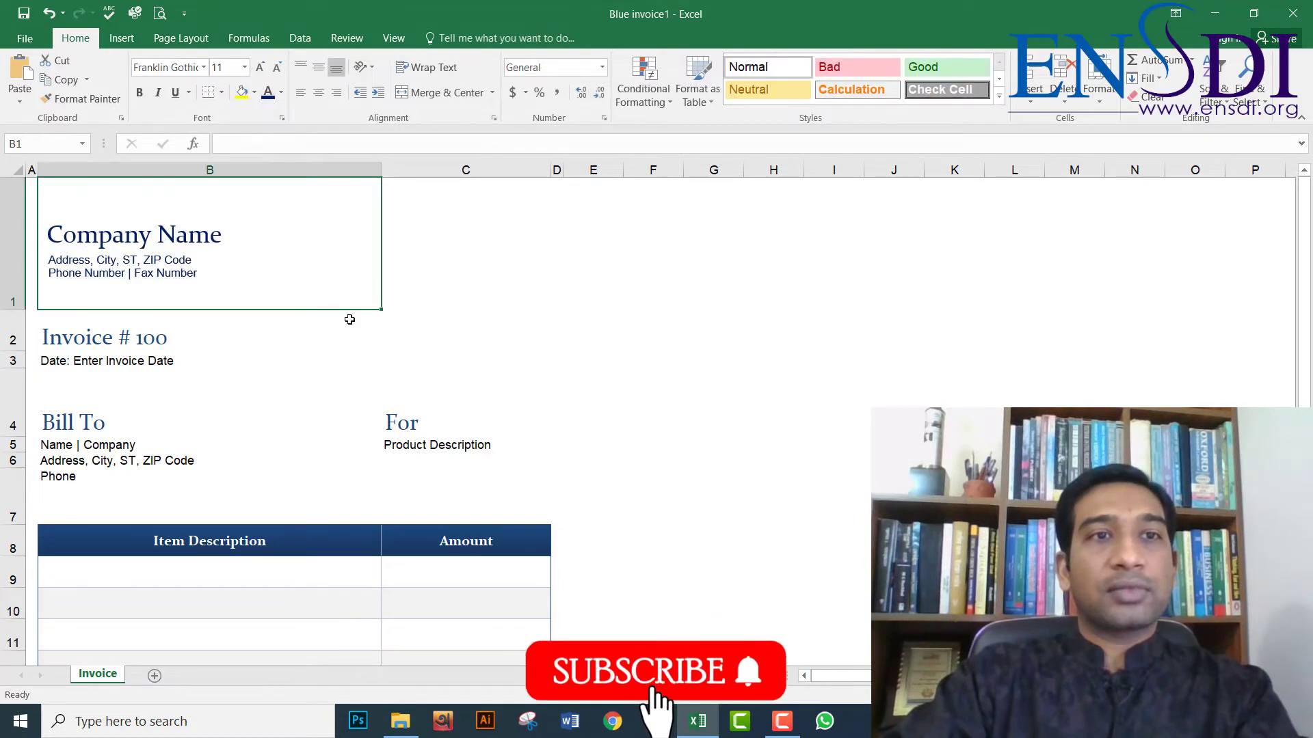
# Delete the Company Name text box
pyautogui.click(474, 366)
pyautogui.click(99, 235)
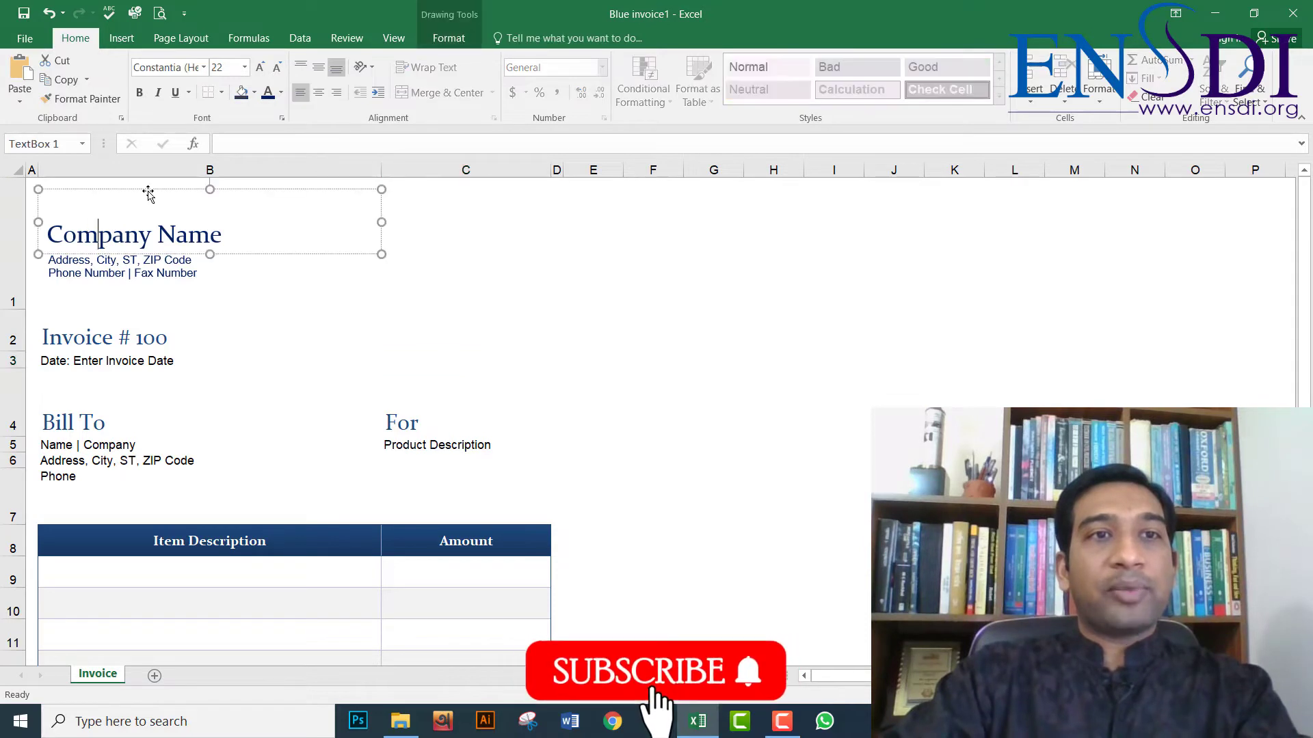
pyautogui.press('Delete')
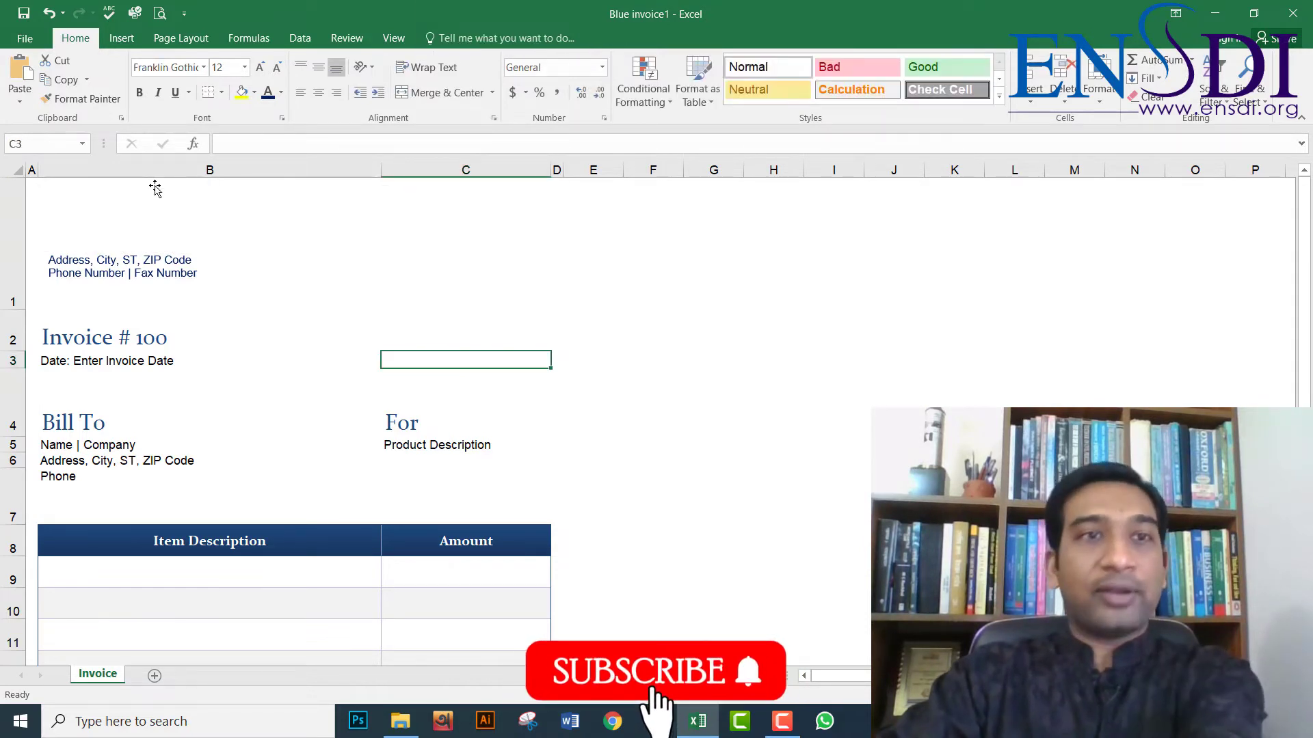
# Insert the ENSDI Logo PNG picture and drag it to the top-left header above the address lines
pyautogui.click(127, 40)
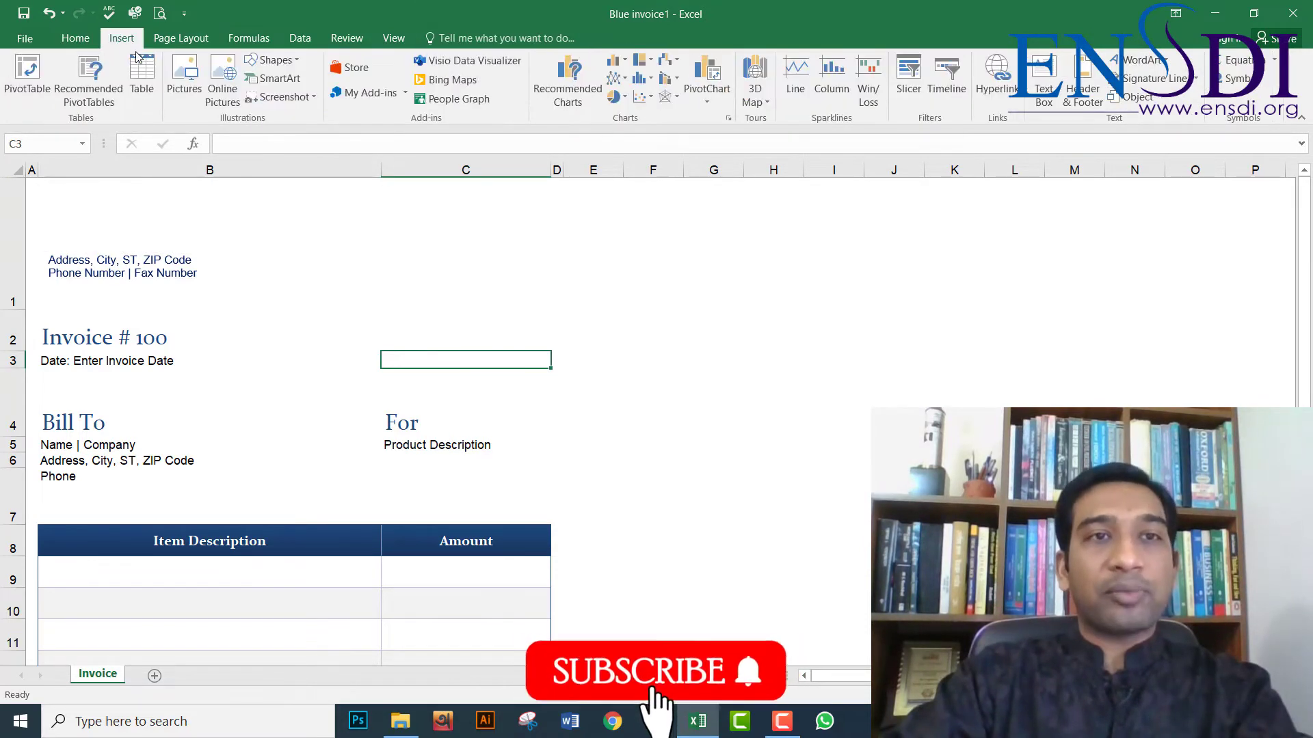
pyautogui.click(175, 67)
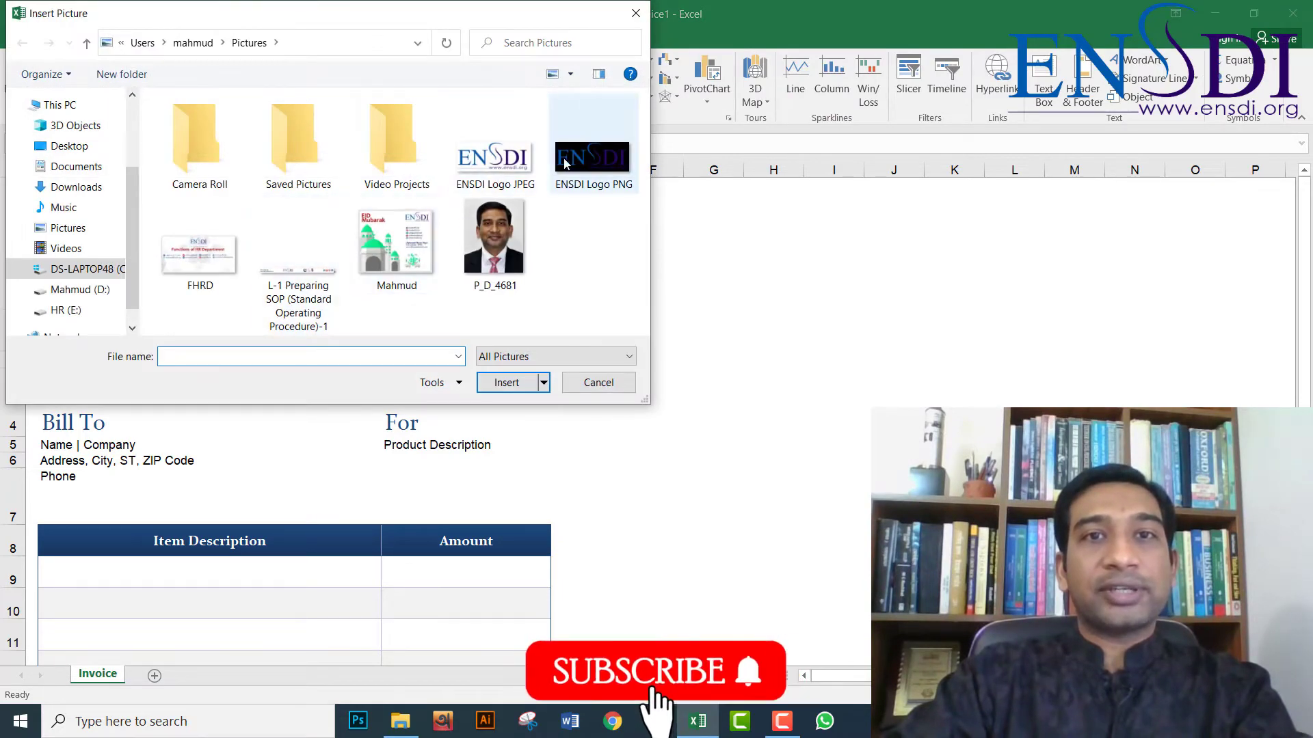
pyautogui.click(567, 162)
pyautogui.doubleClick(567, 162)
pyautogui.moveTo(403, 350); pyautogui.dragTo(111, 211)
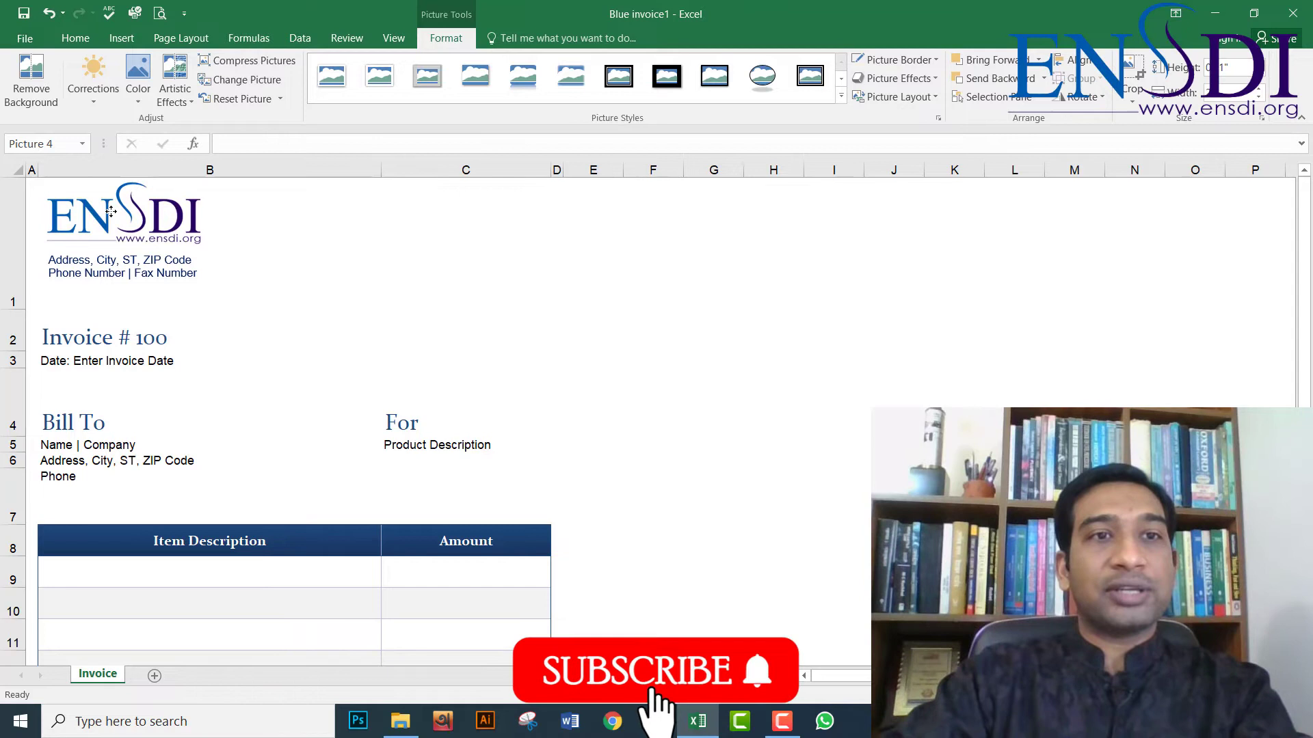
pyautogui.click(105, 258)
pyautogui.click(94, 339)
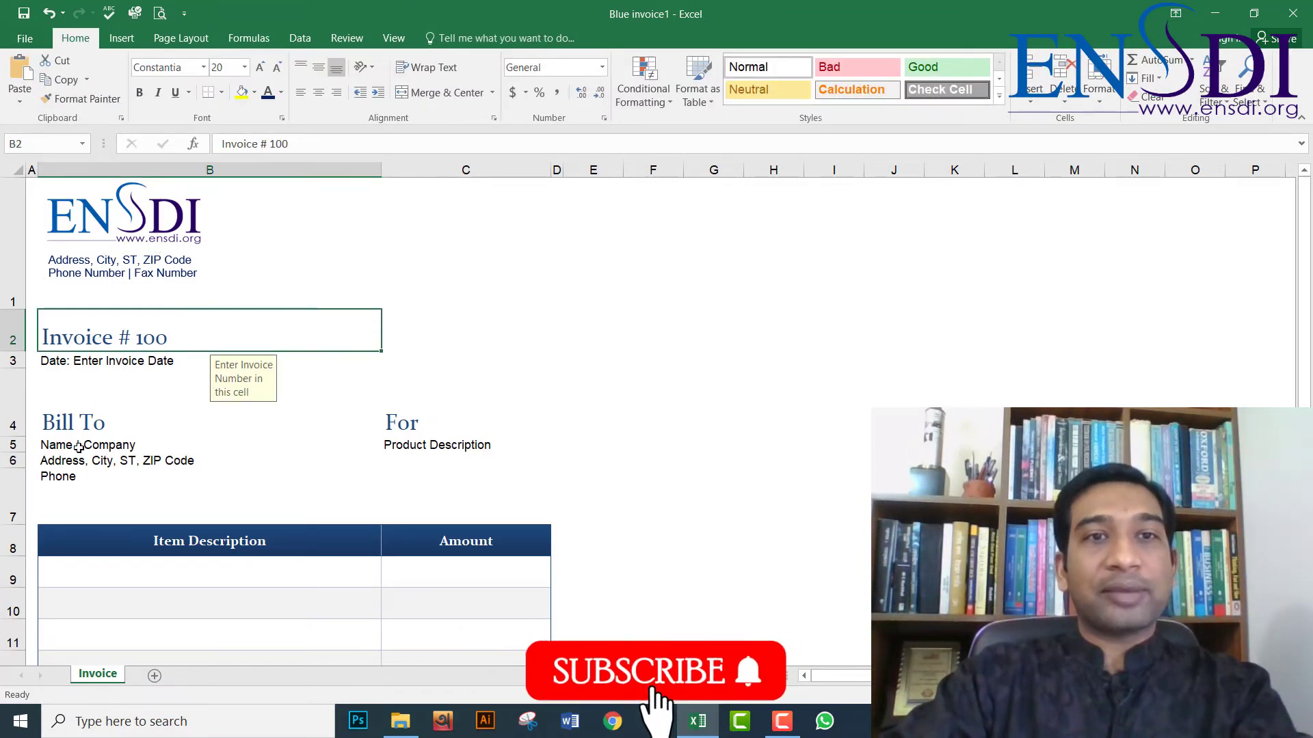
pyautogui.click(407, 208)
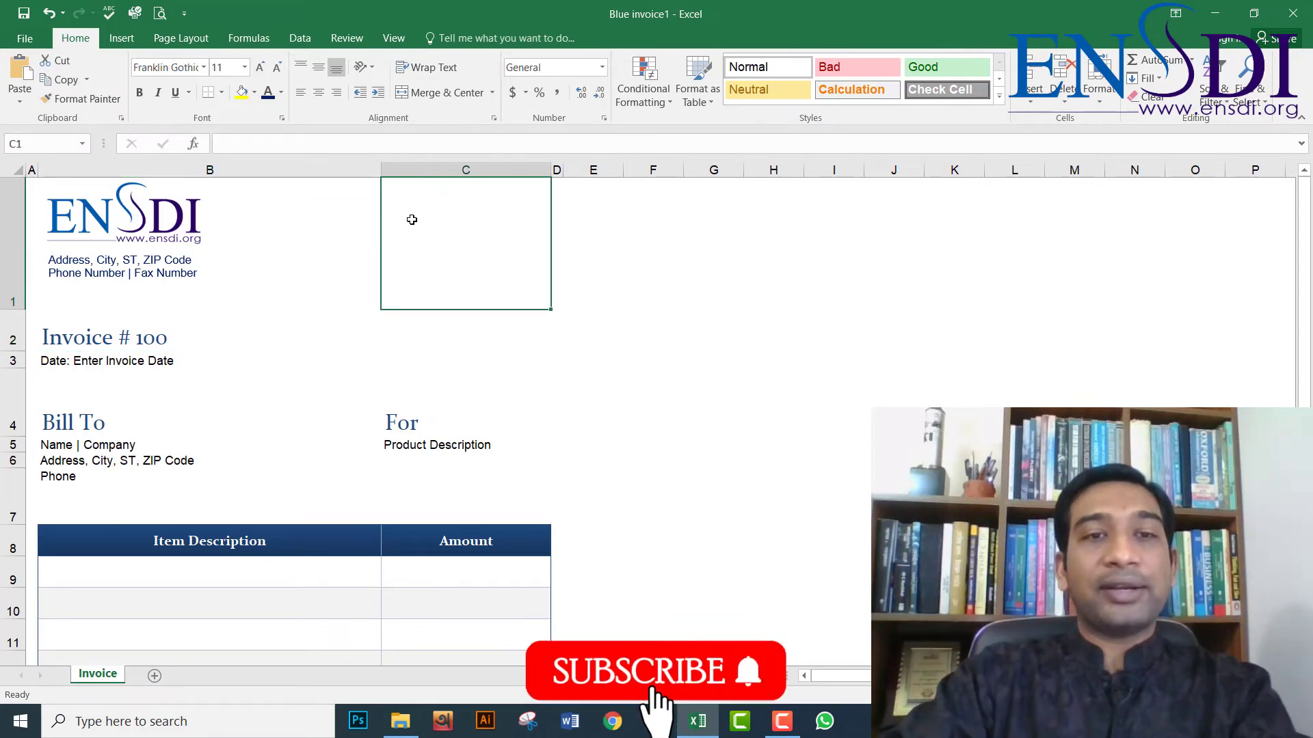
# Enter the $1,500.00 item amount in the Amount column starting at cell C9
pyautogui.scroll(-1, 304, 400)
pyautogui.scroll(-2, 307, 405)
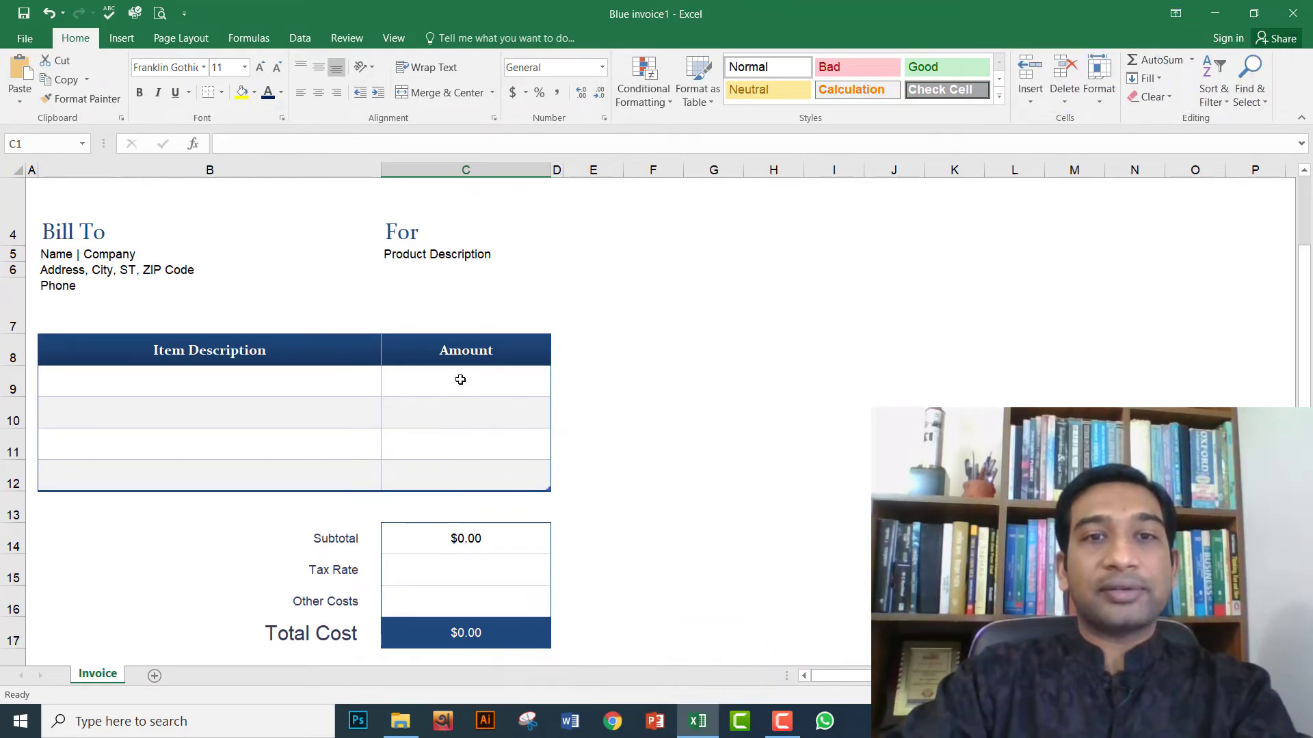
pyautogui.click(460, 379)
pyautogui.write('1500')
pyautogui.press('Return')
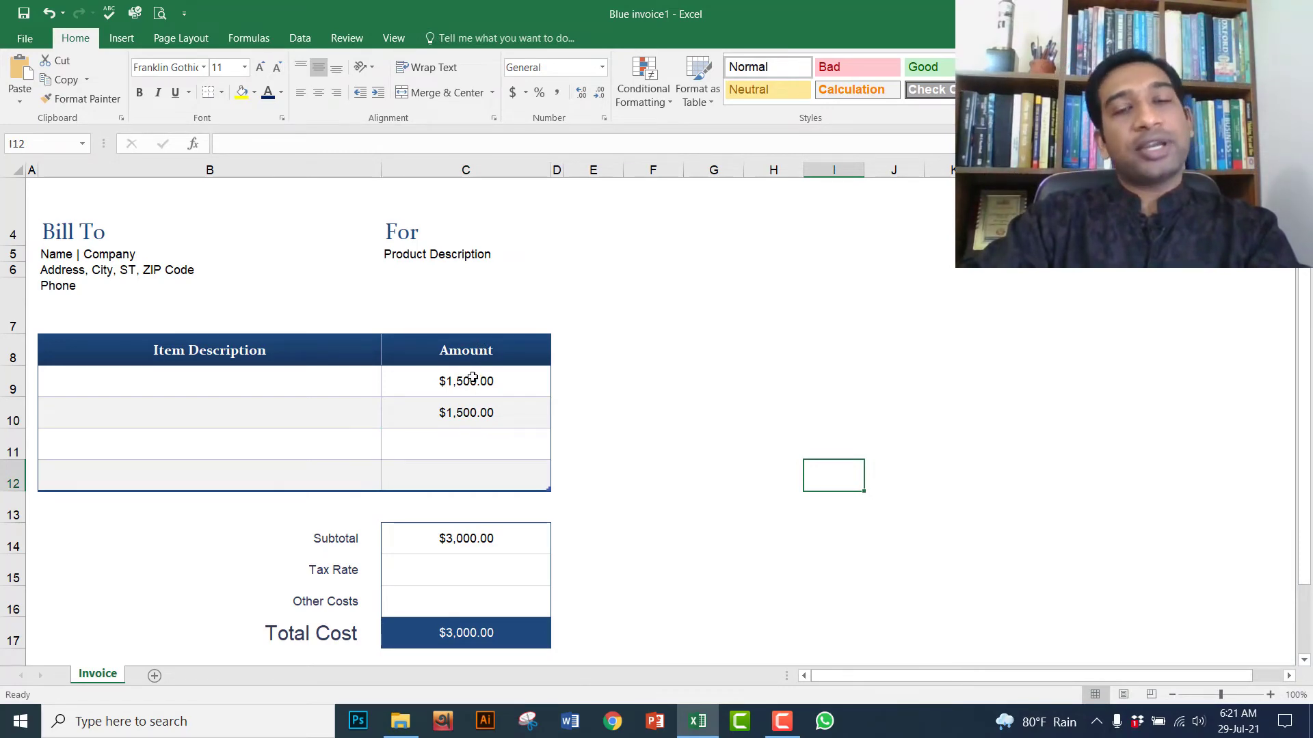
# Format C8 down to the totals as Currency with the Bangla (Bangladesh) taka symbol
pyautogui.click(485, 348)
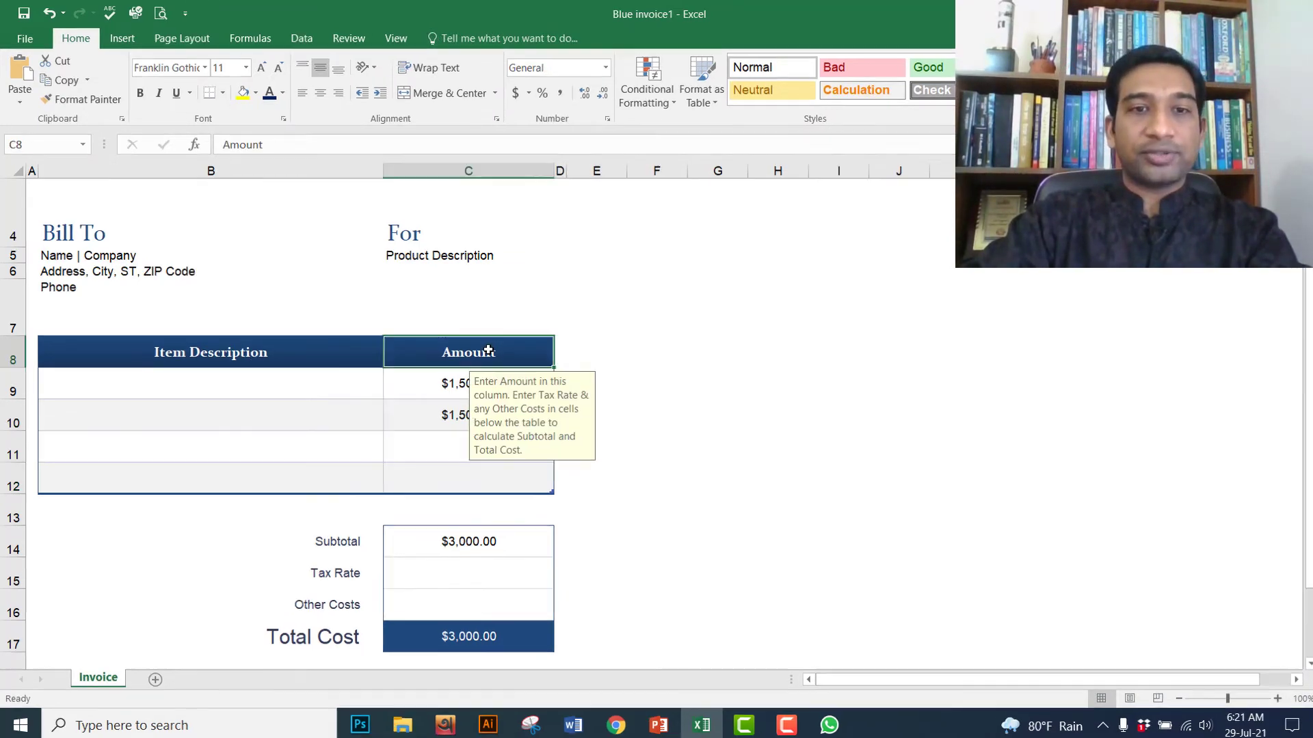
pyautogui.moveTo(487, 351); pyautogui.dragTo(469, 636)
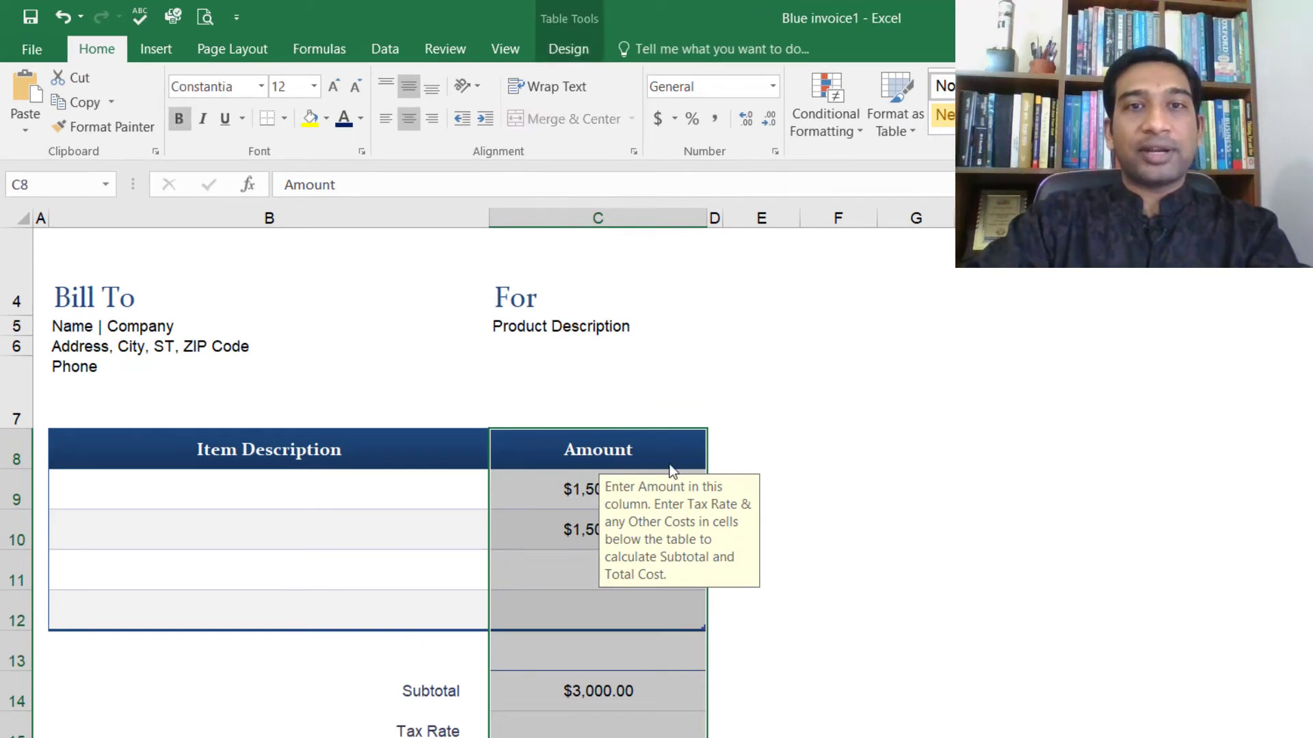
pyautogui.click(773, 150)
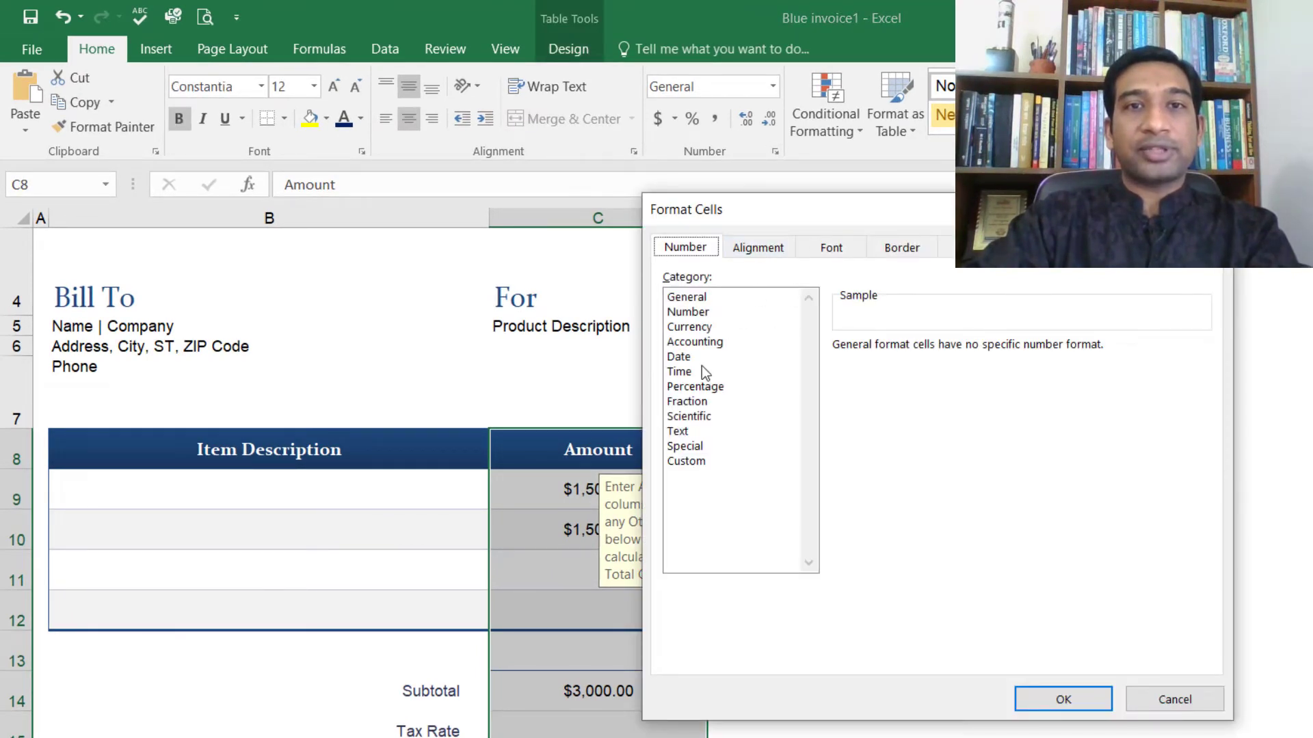
pyautogui.click(689, 328)
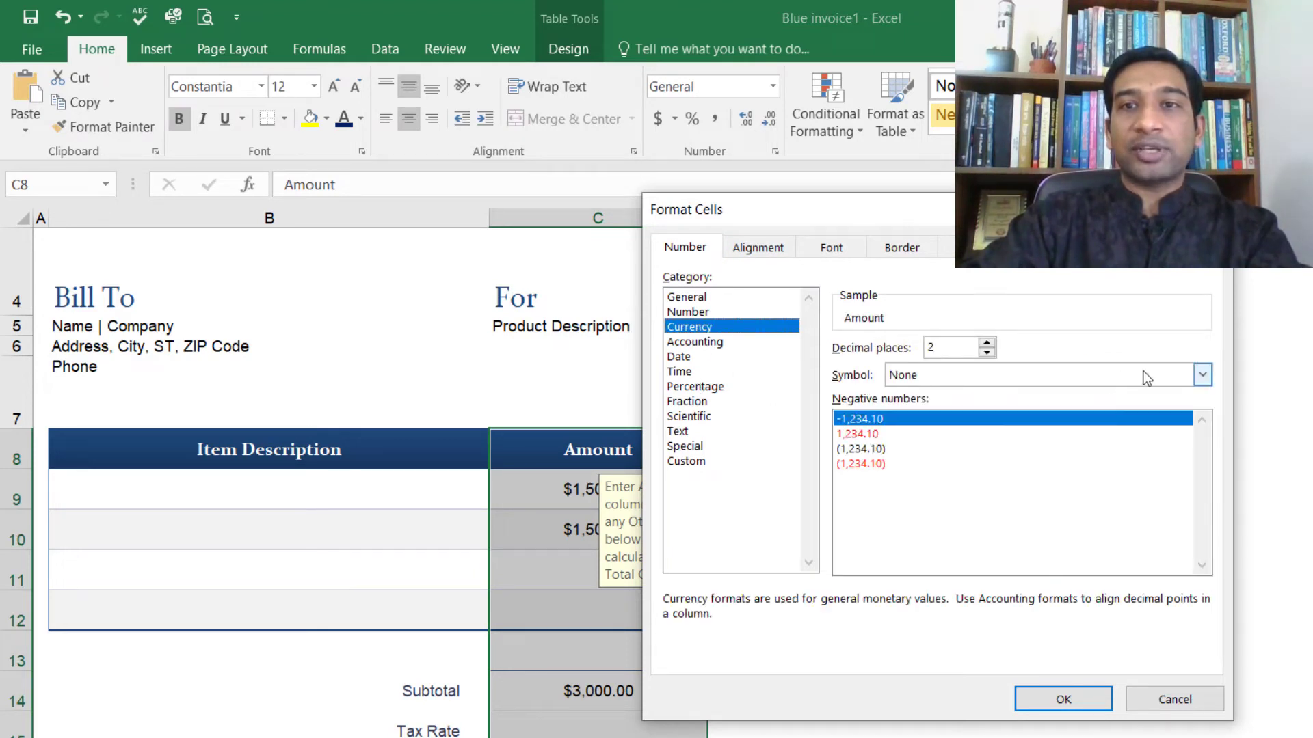
pyautogui.click(1201, 375)
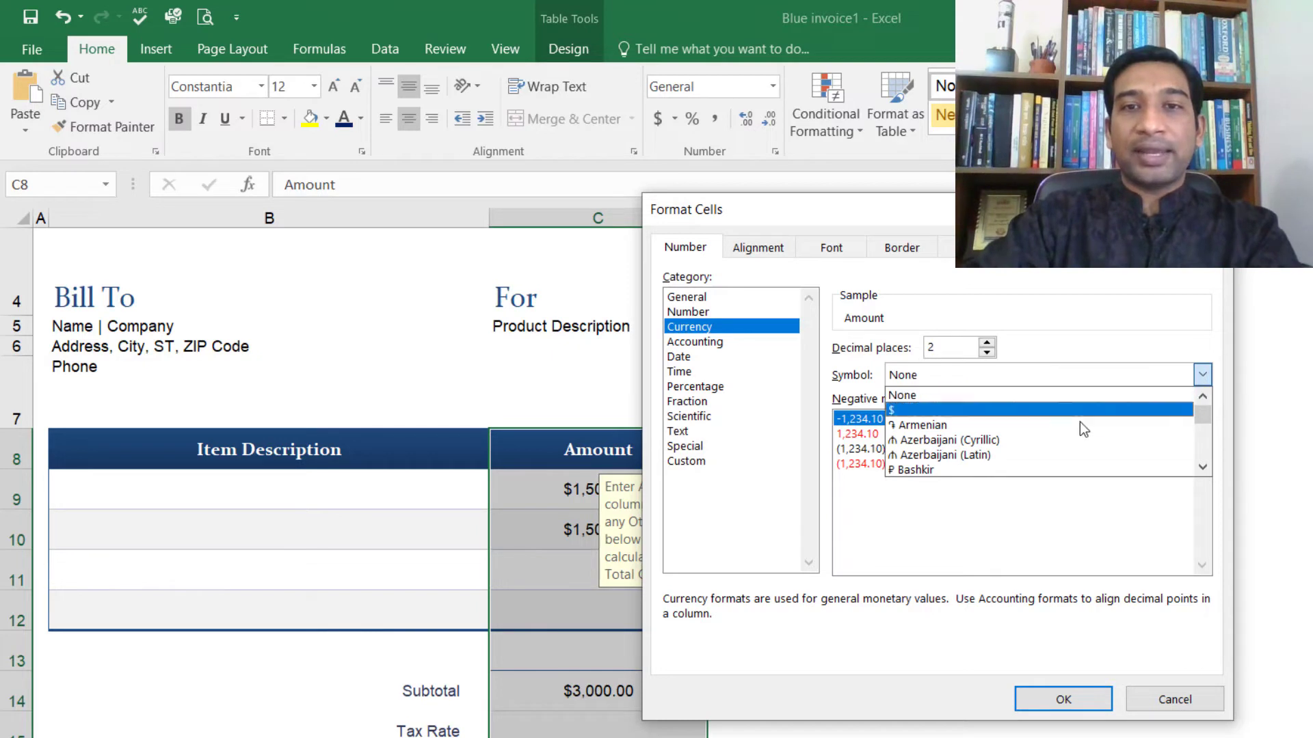
pyautogui.scroll(-1, 1080, 421)
pyautogui.scroll(-2, 1080, 421)
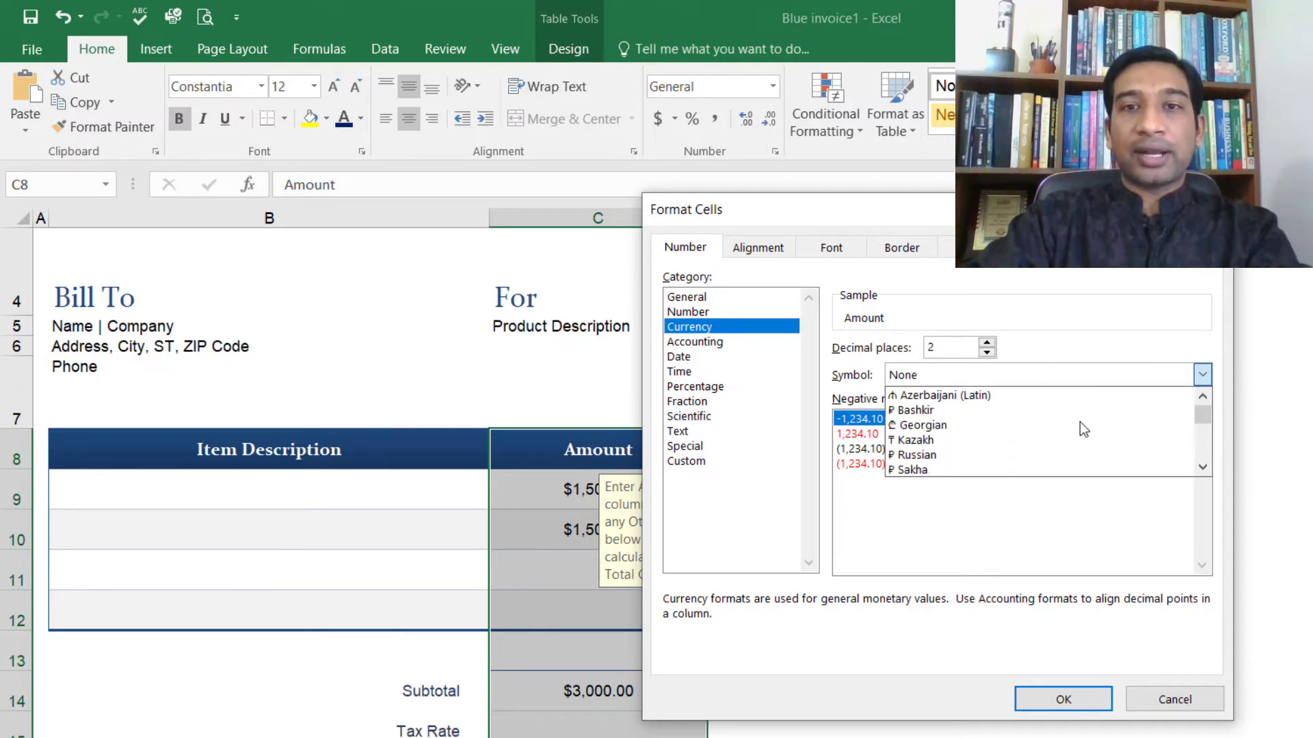
pyautogui.scroll(-3, 1080, 421)
pyautogui.scroll(-4, 1080, 422)
pyautogui.scroll(-3, 1080, 421)
pyautogui.scroll(-1, 991, 455)
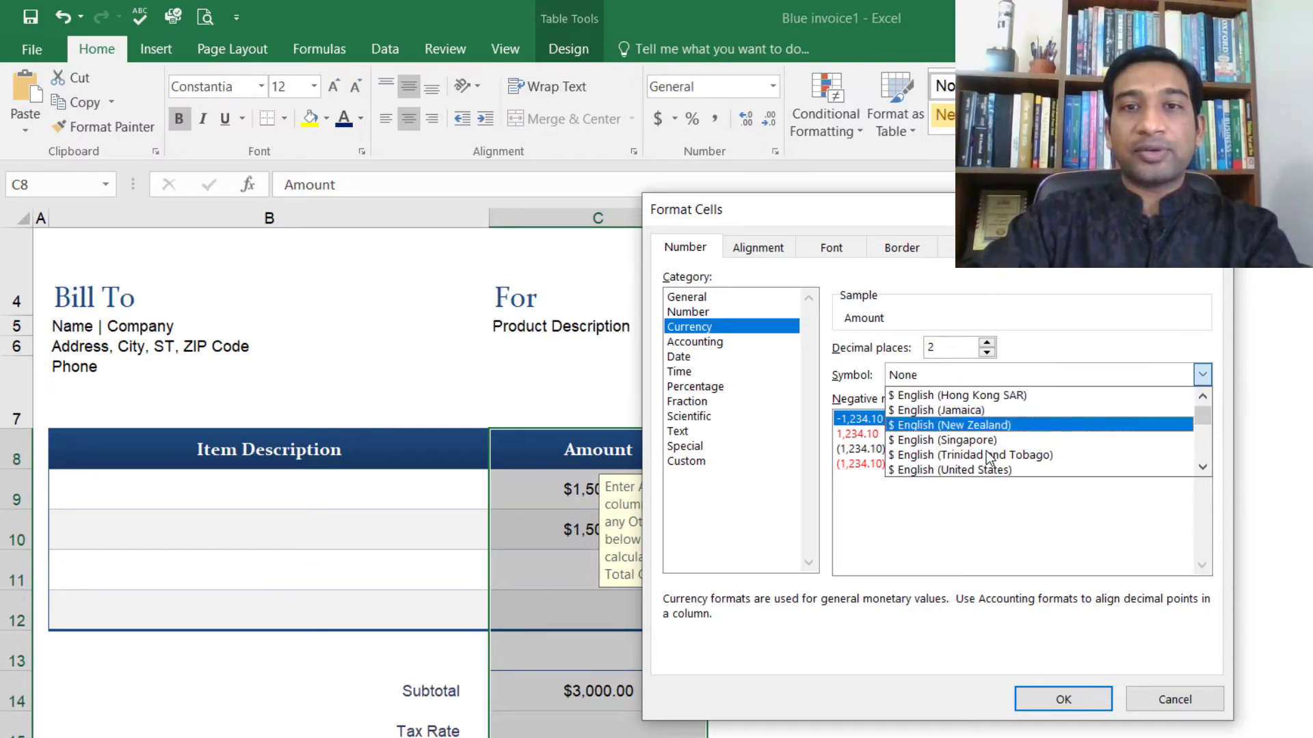
pyautogui.scroll(-2, 988, 455)
pyautogui.scroll(-1, 988, 454)
pyautogui.scroll(-1, 987, 455)
pyautogui.scroll(-2, 987, 455)
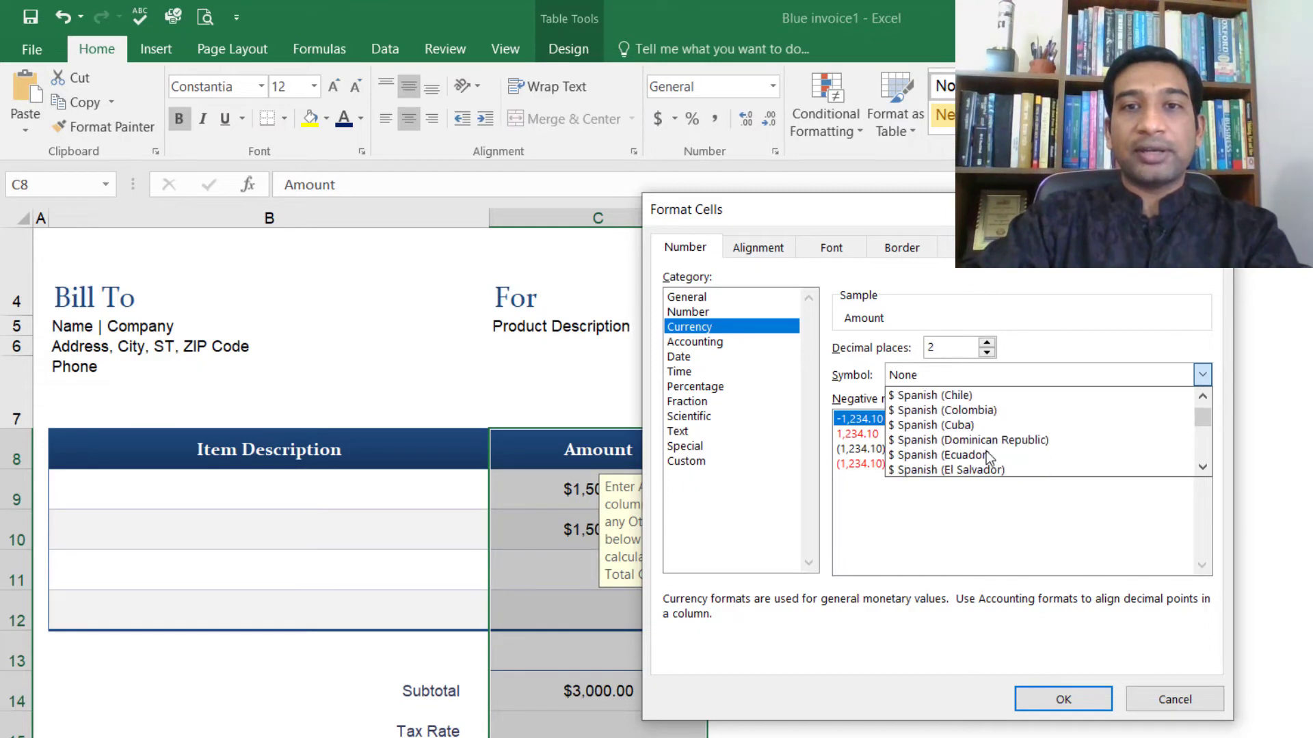
pyautogui.scroll(-1, 988, 454)
pyautogui.scroll(-2, 988, 455)
pyautogui.scroll(-2, 988, 455)
pyautogui.scroll(-2, 988, 457)
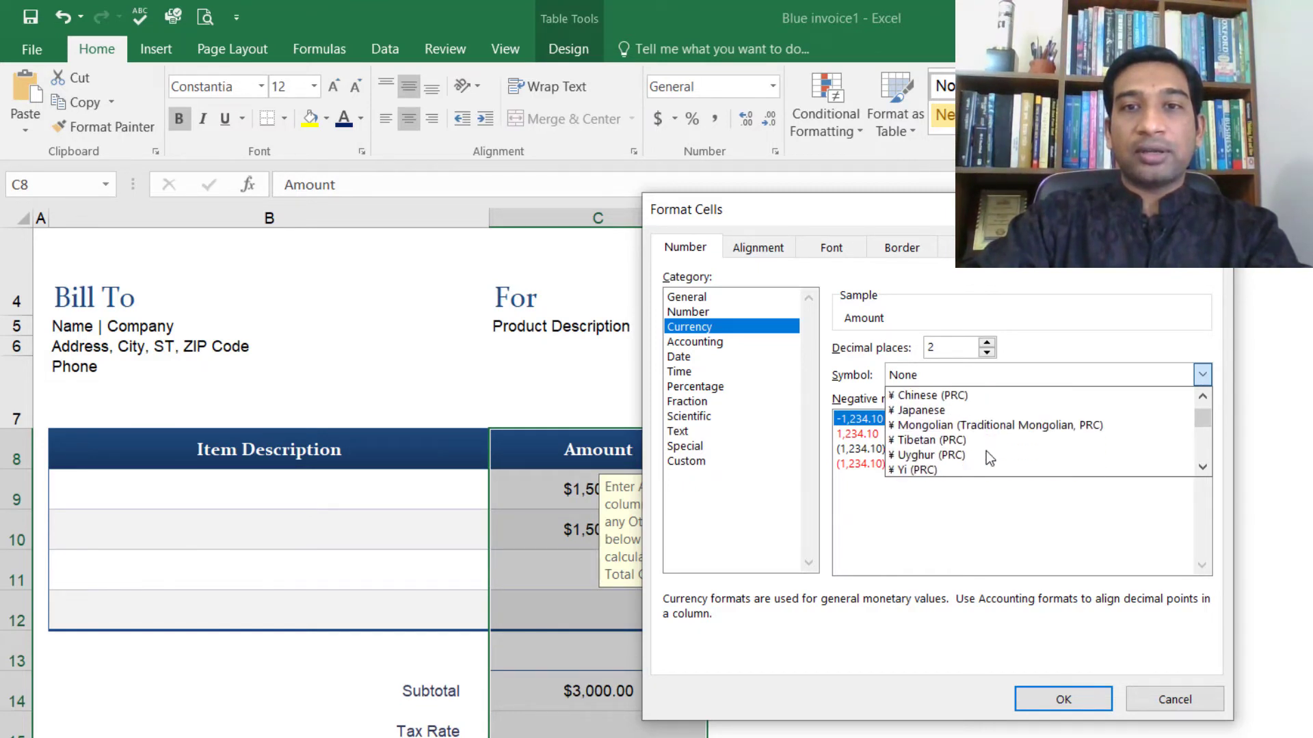
pyautogui.scroll(-1, 988, 457)
pyautogui.scroll(-1, 988, 457)
pyautogui.scroll(-1, 988, 457)
pyautogui.scroll(-1, 988, 457)
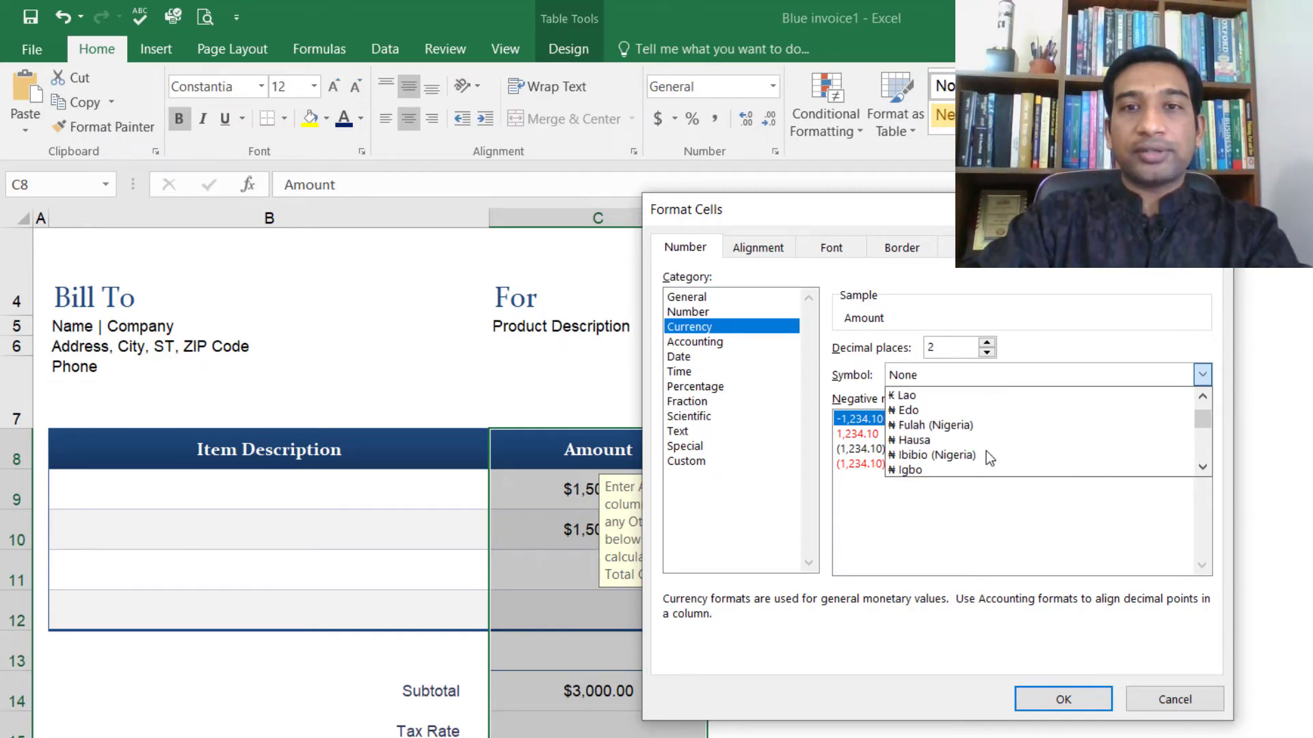
pyautogui.scroll(-1, 988, 457)
pyautogui.scroll(-2, 988, 457)
pyautogui.scroll(-1, 988, 456)
pyautogui.scroll(-3, 988, 457)
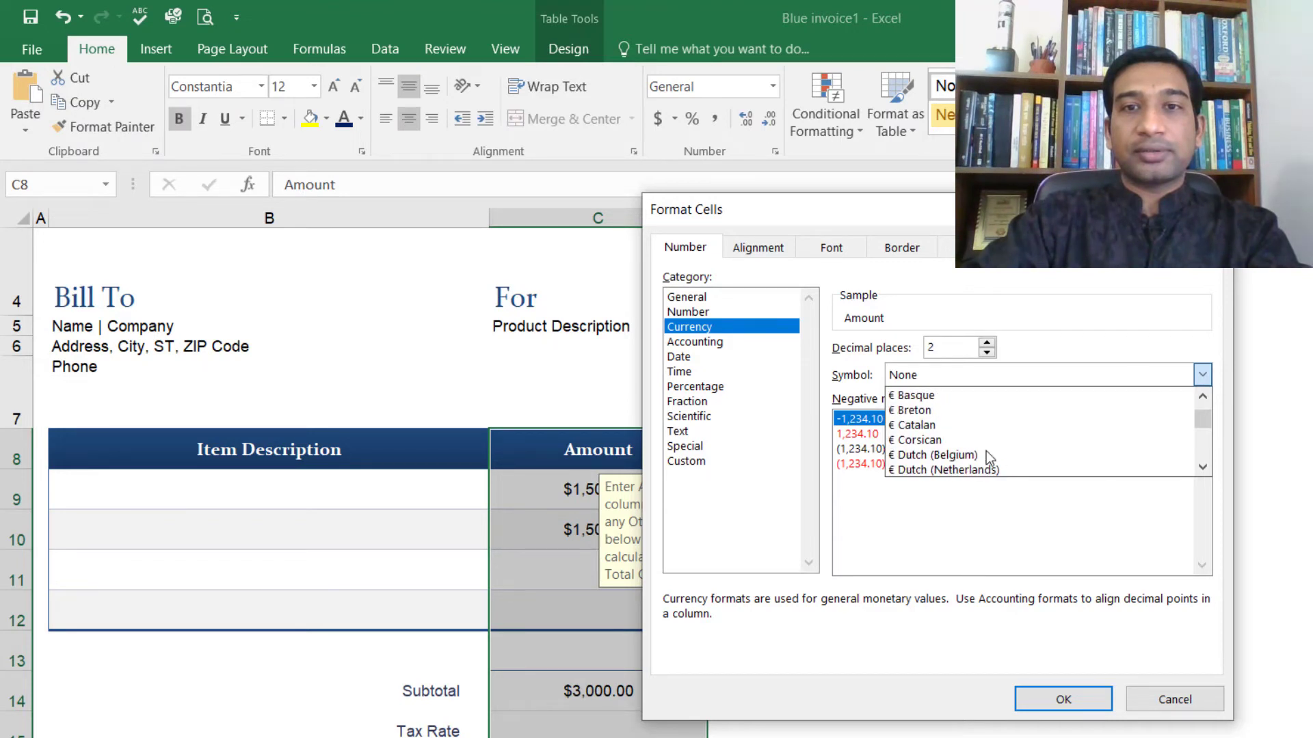
pyautogui.scroll(-1, 988, 457)
pyautogui.scroll(-2, 988, 457)
pyautogui.scroll(-3, 988, 457)
pyautogui.scroll(-2, 986, 450)
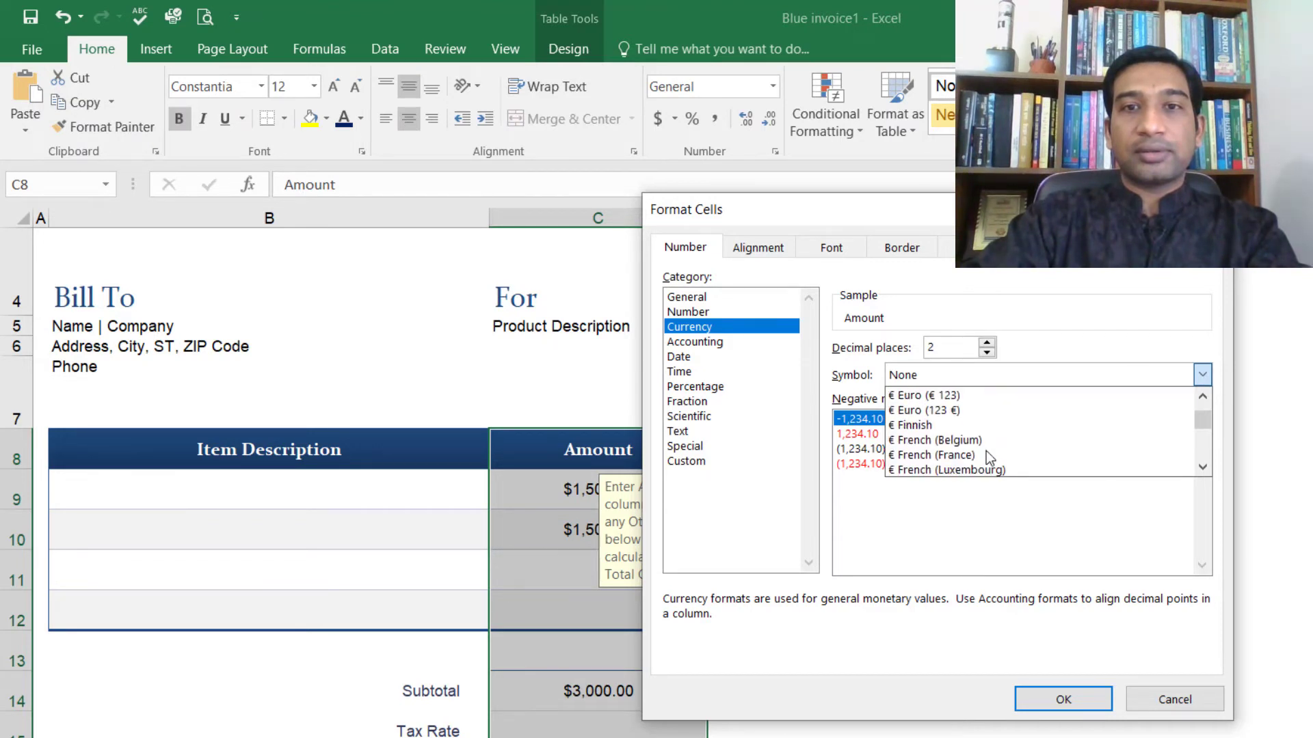
pyautogui.scroll(-4, 986, 450)
pyautogui.scroll(-3, 986, 450)
pyautogui.scroll(-3, 986, 449)
pyautogui.scroll(-4, 986, 450)
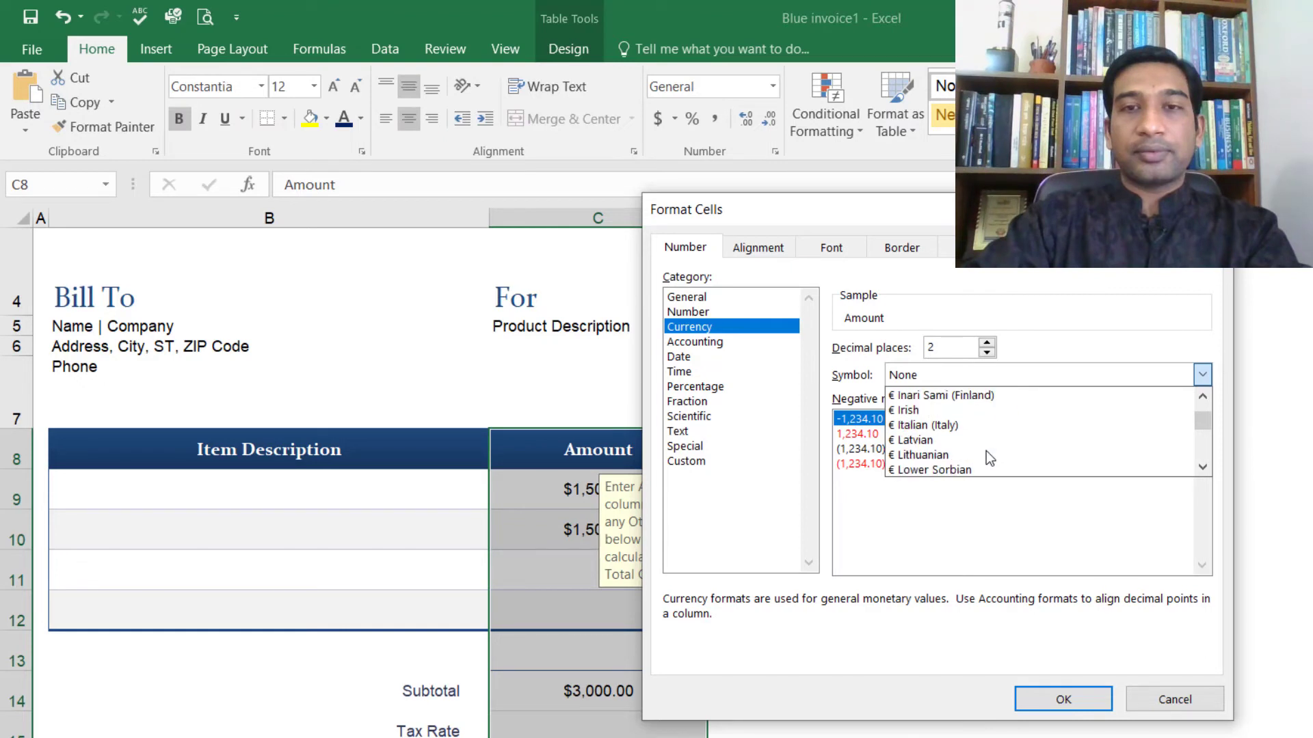
pyautogui.scroll(-4, 986, 450)
pyautogui.scroll(-4, 986, 450)
pyautogui.scroll(-2, 986, 450)
pyautogui.scroll(-4, 985, 449)
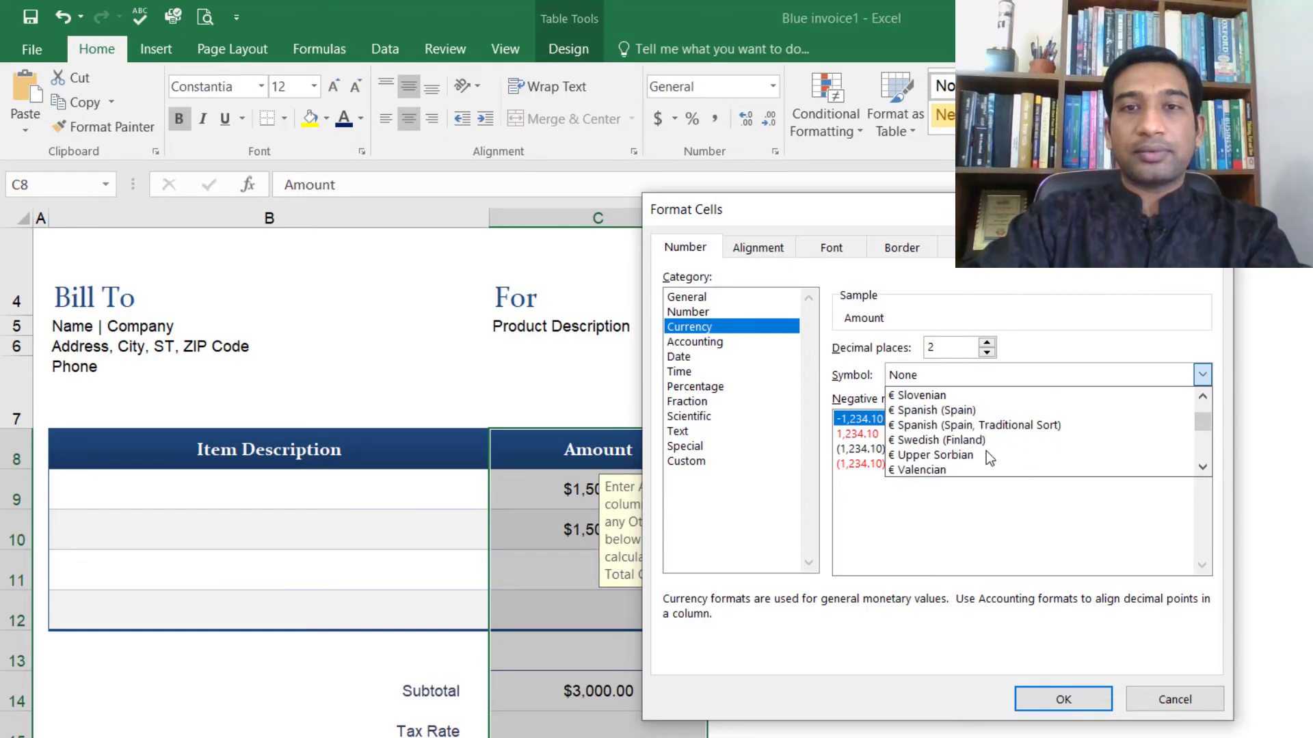
pyautogui.scroll(-3, 986, 450)
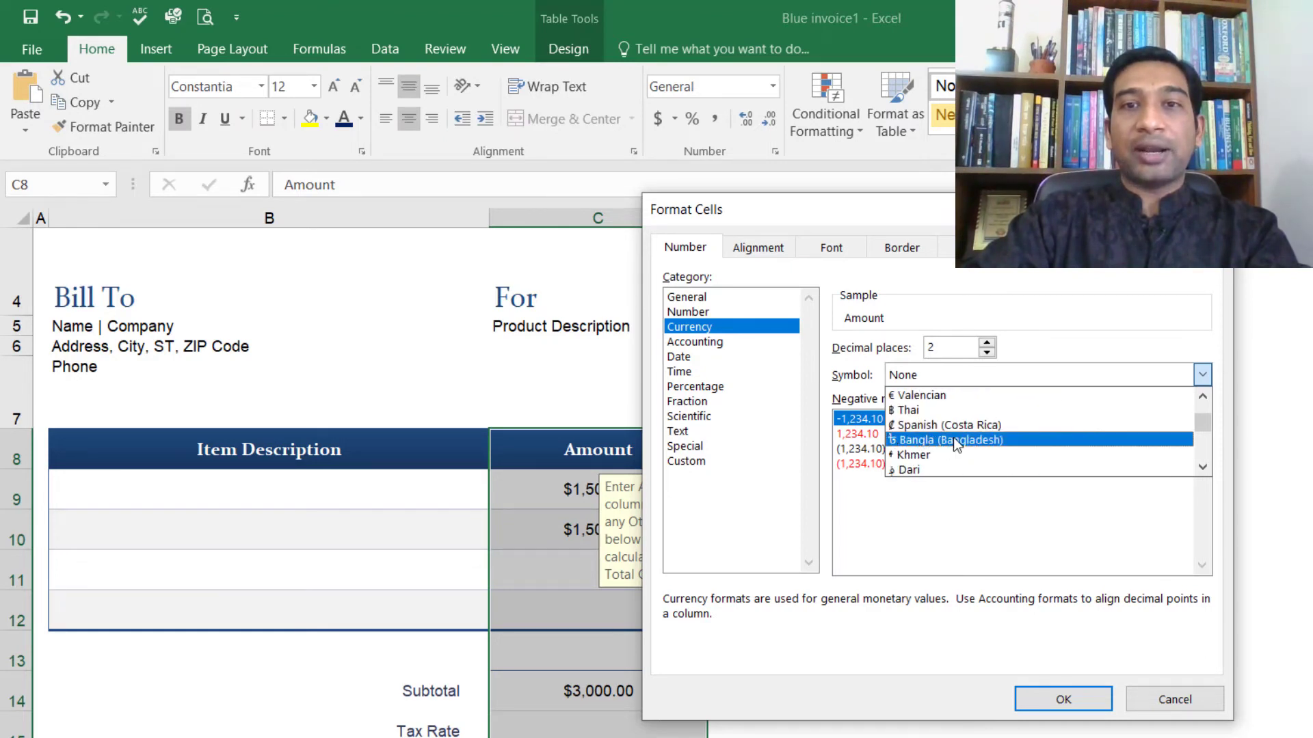
pyautogui.click(976, 441)
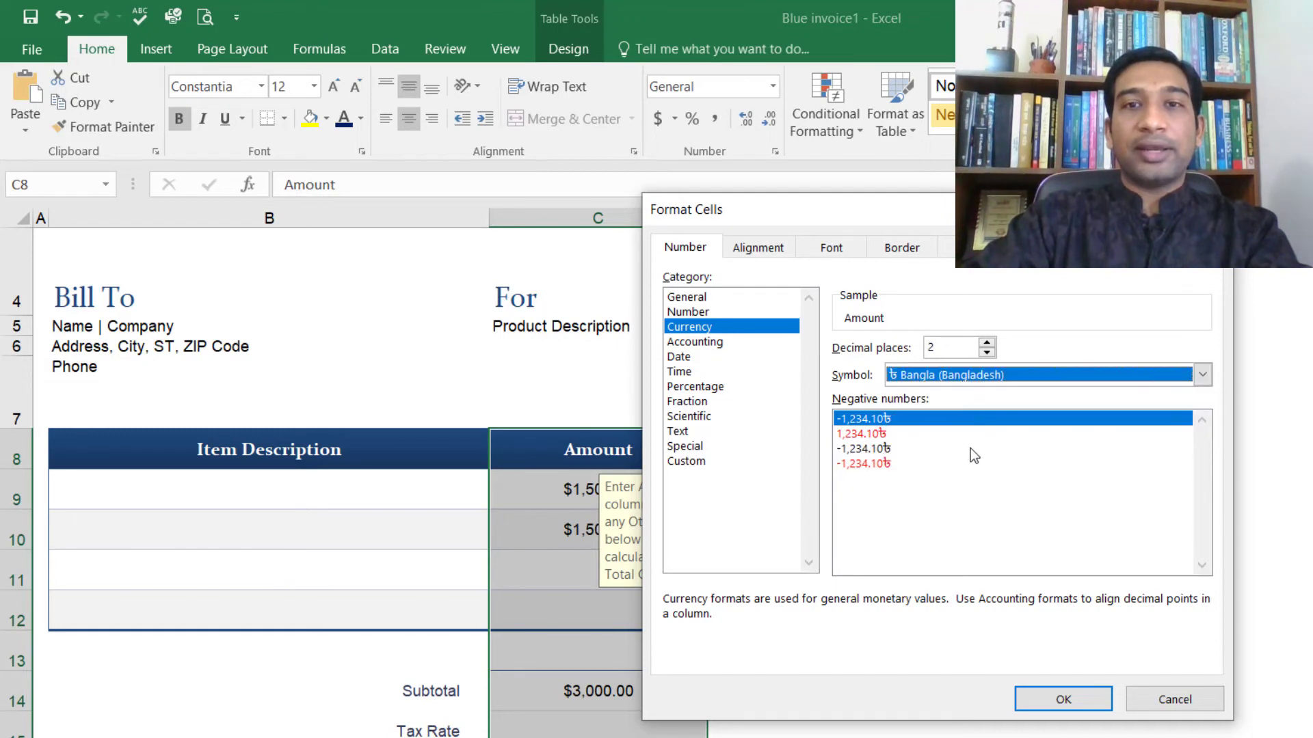
pyautogui.click(1018, 696)
pyautogui.click(882, 665)
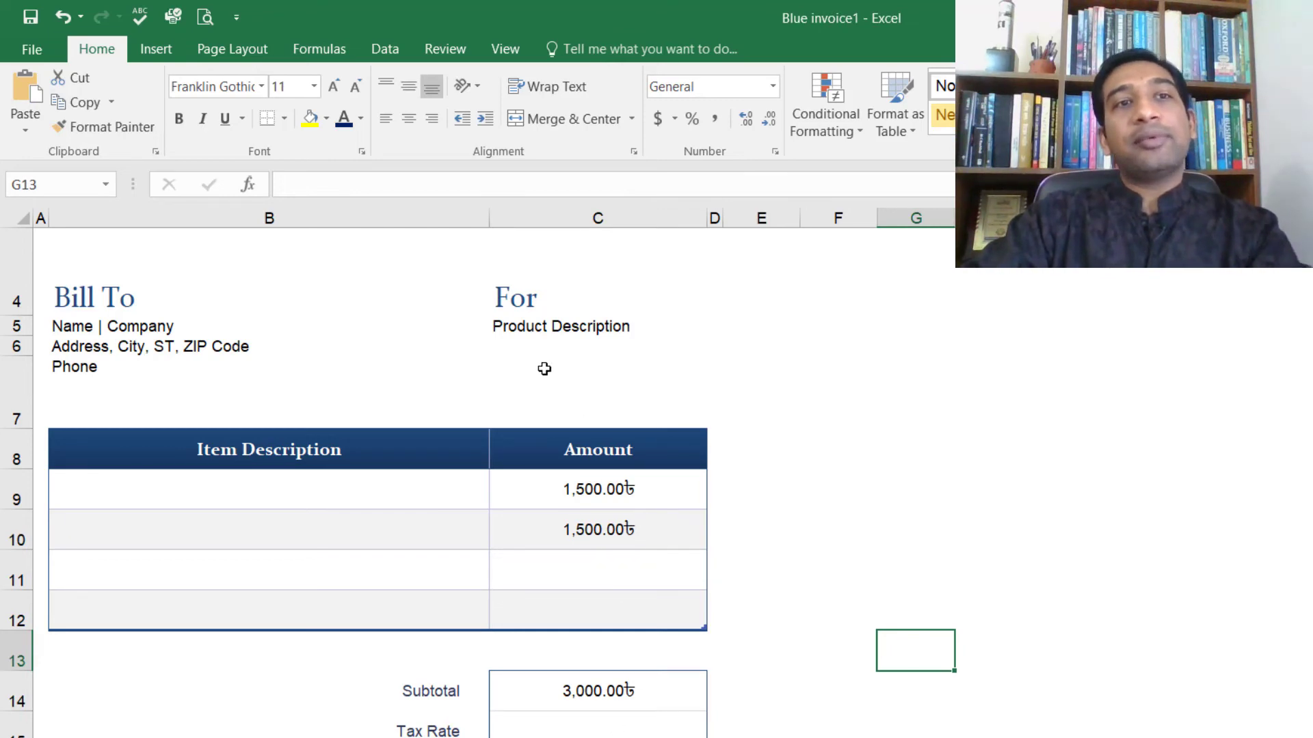
pyautogui.scroll(2, 542, 369)
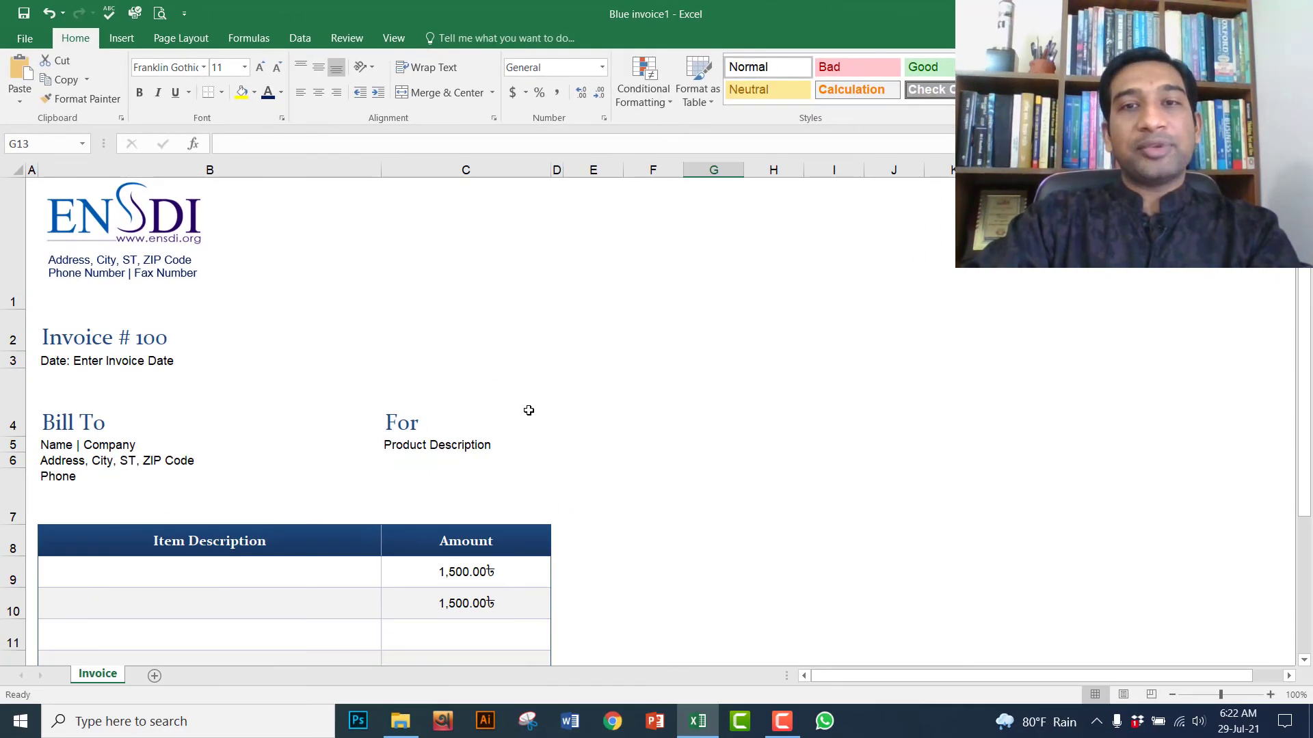
# Open the recent workbook 'Microsoft Excel - Beginner to Advanced - ENSDI', choosing Update for its links
pyautogui.click(21, 50)
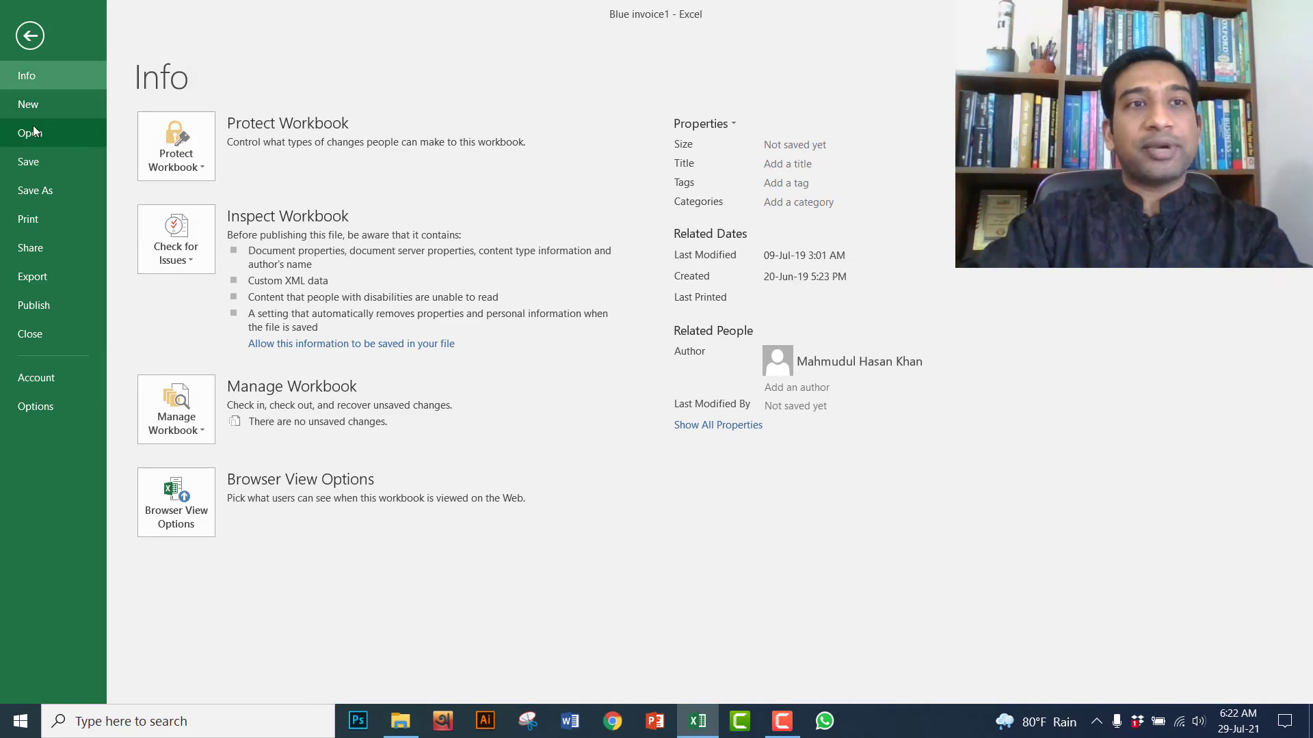
pyautogui.click(33, 133)
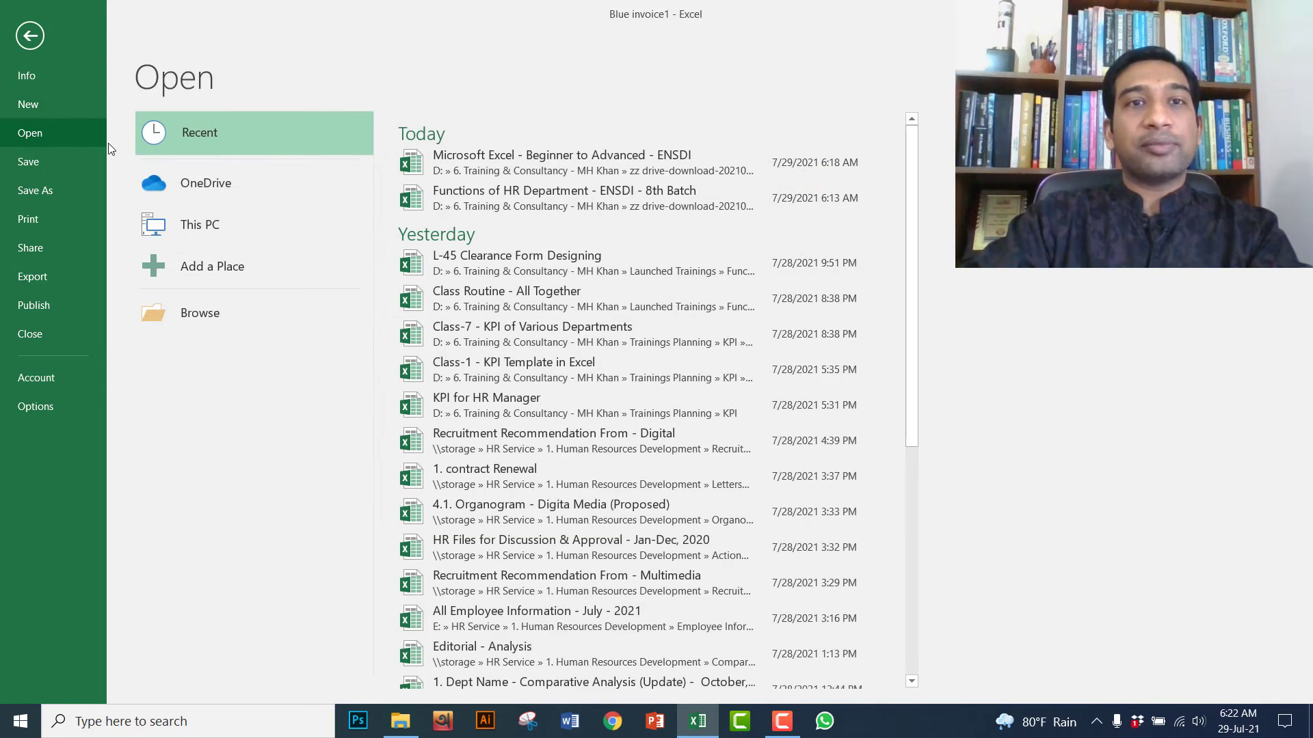
pyautogui.click(621, 162)
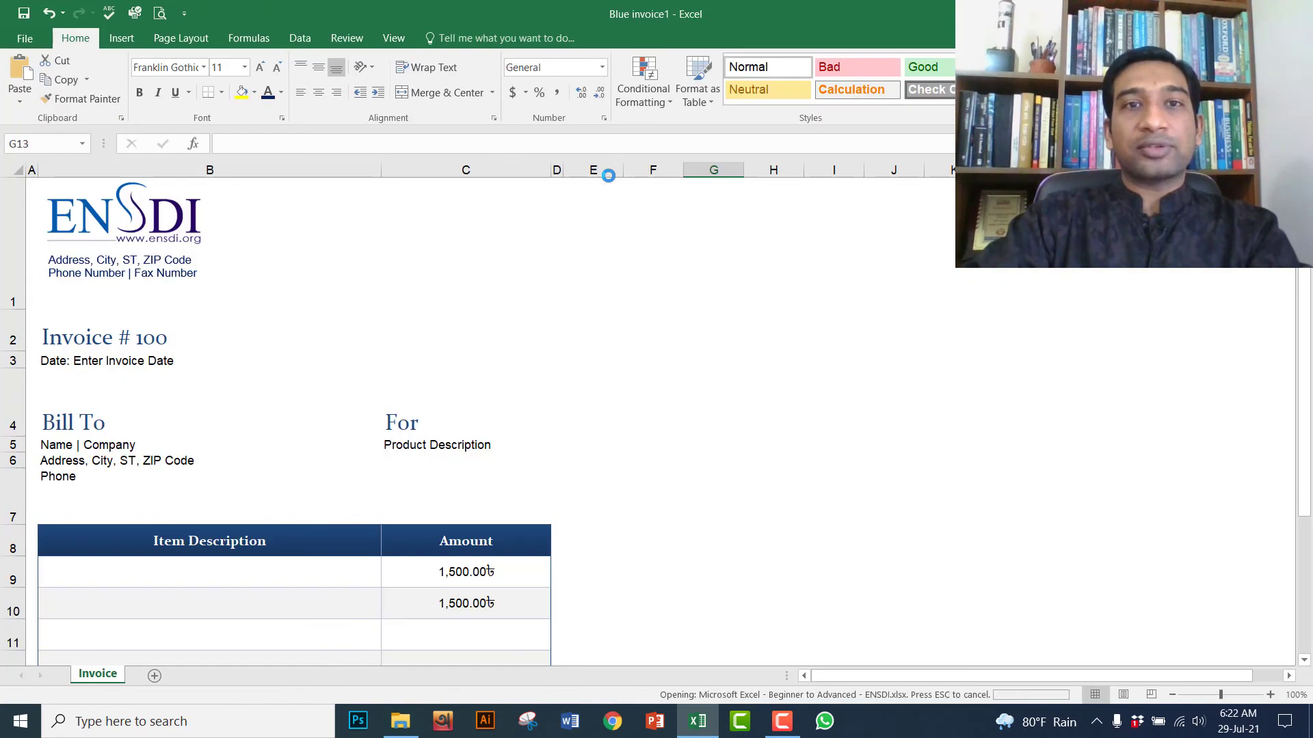
pyautogui.click(568, 412)
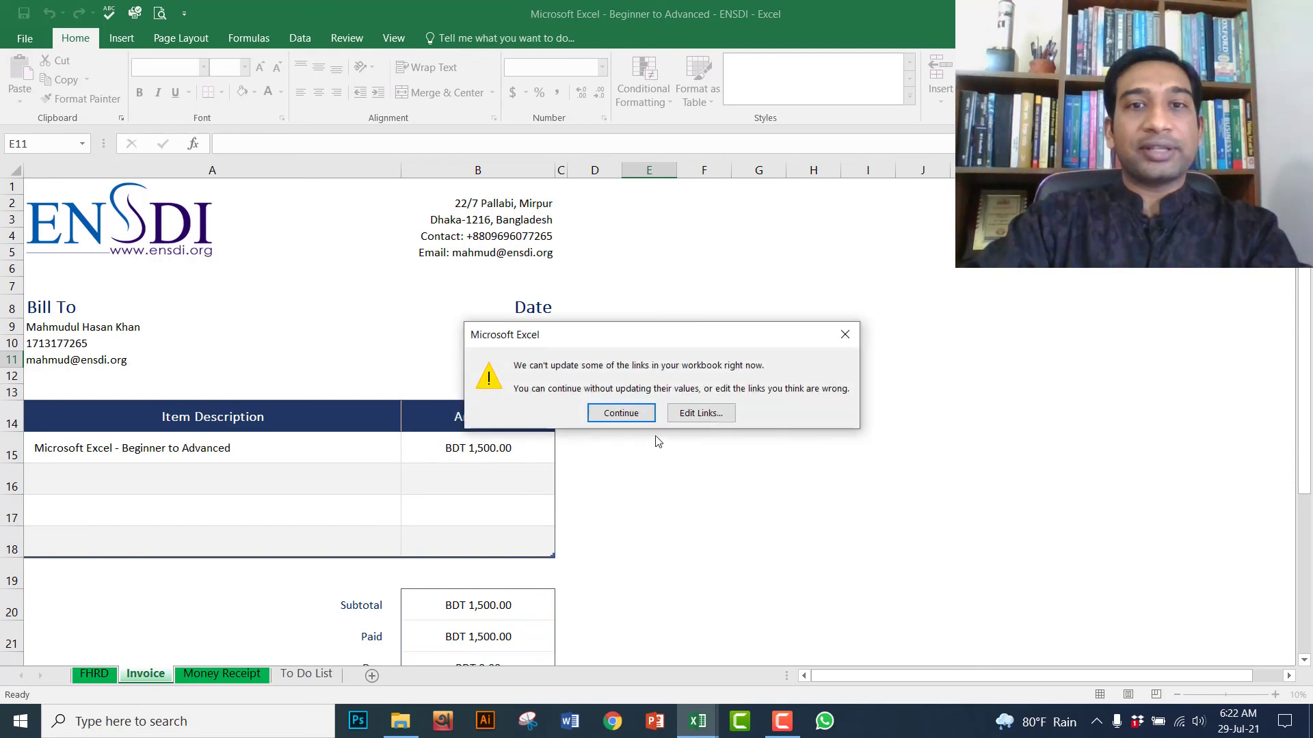
# Dismiss the links warning, scroll through the finished ENSDI invoice, then switch back to Blue invoice1
pyautogui.click(617, 410)
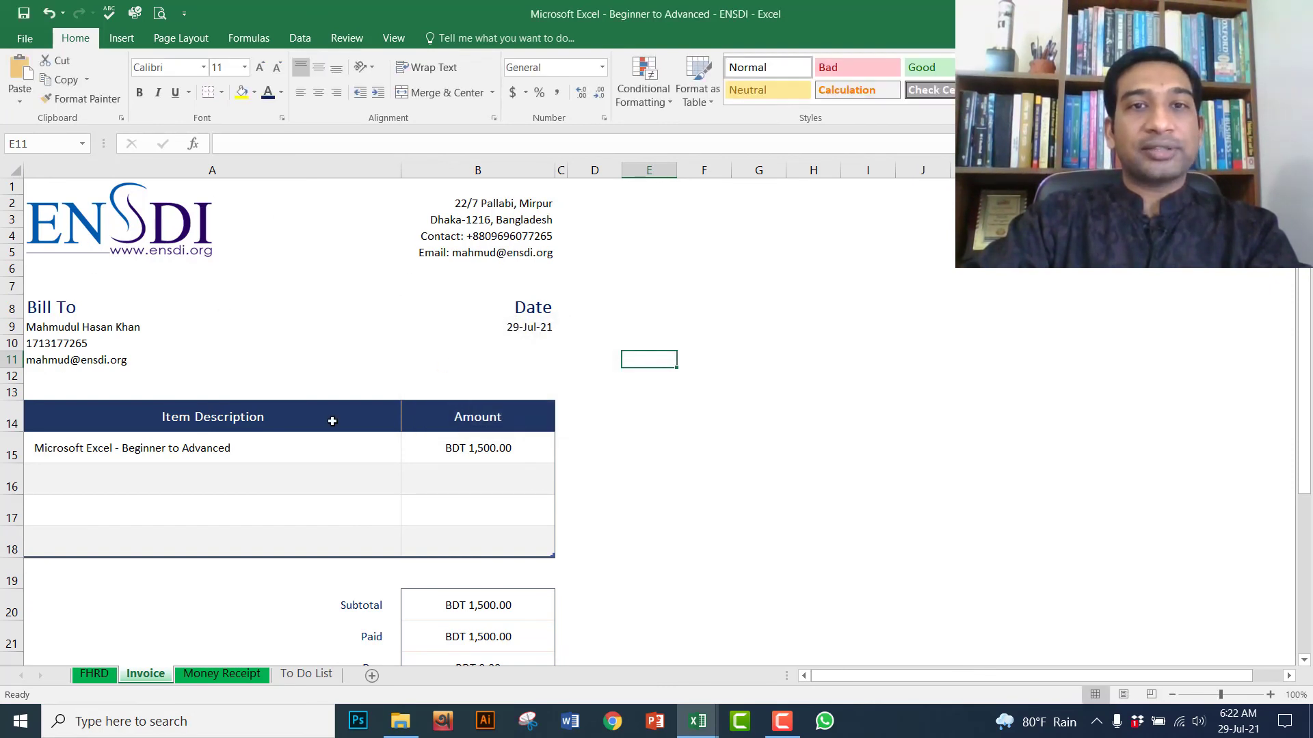
pyautogui.scroll(-2, 431, 524)
pyautogui.scroll(-2, 430, 524)
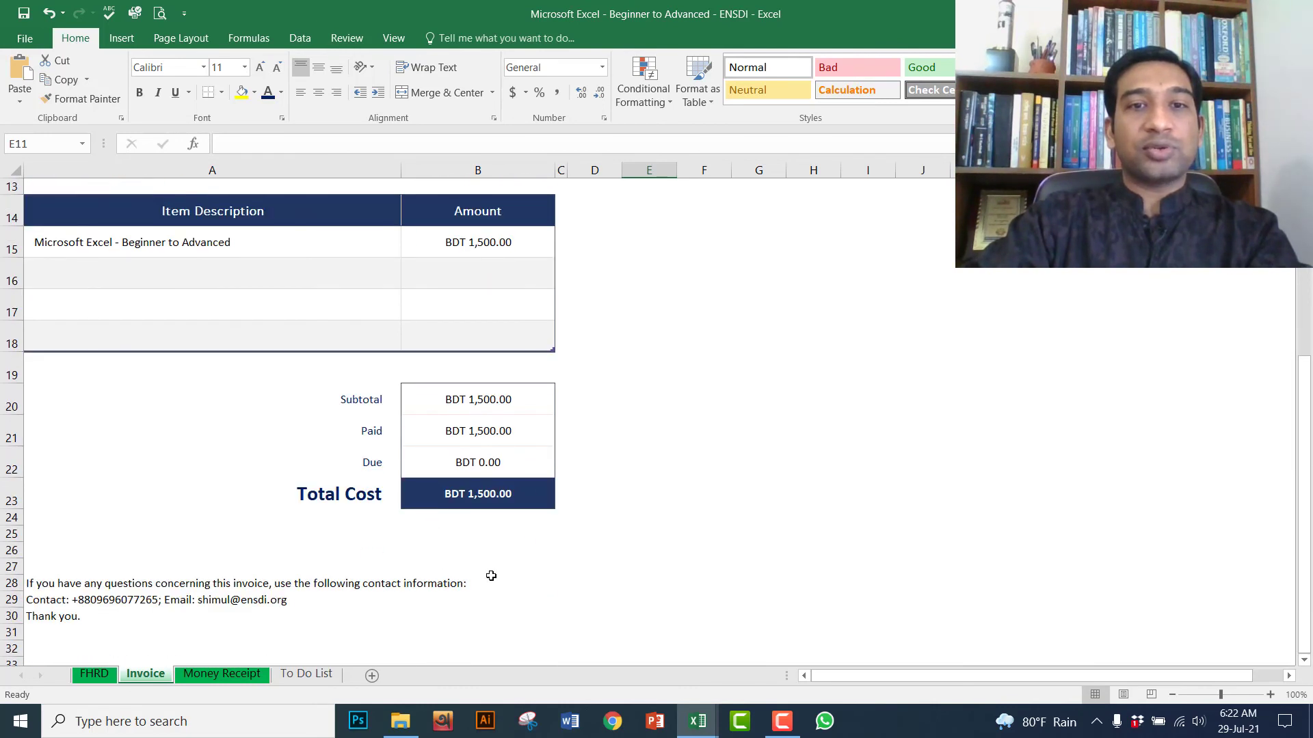
pyautogui.scroll(4, 503, 566)
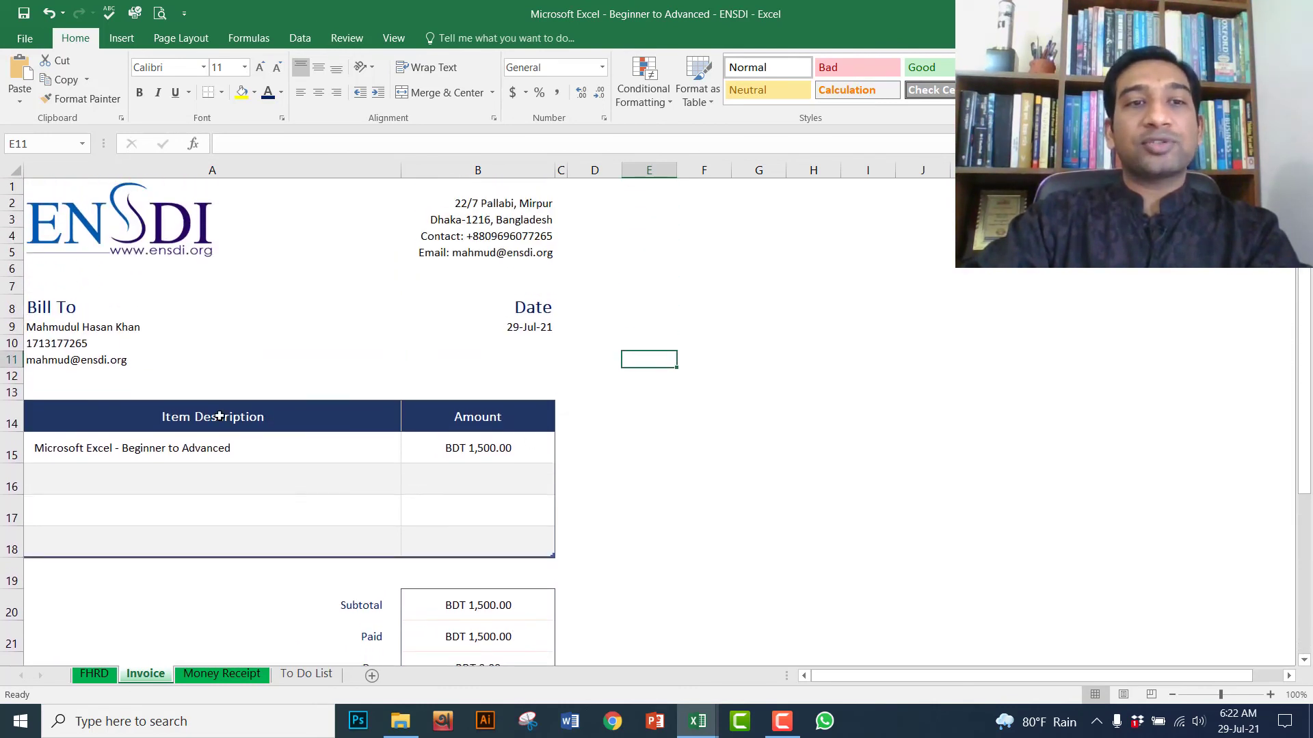
pyautogui.moveTo(697, 720)
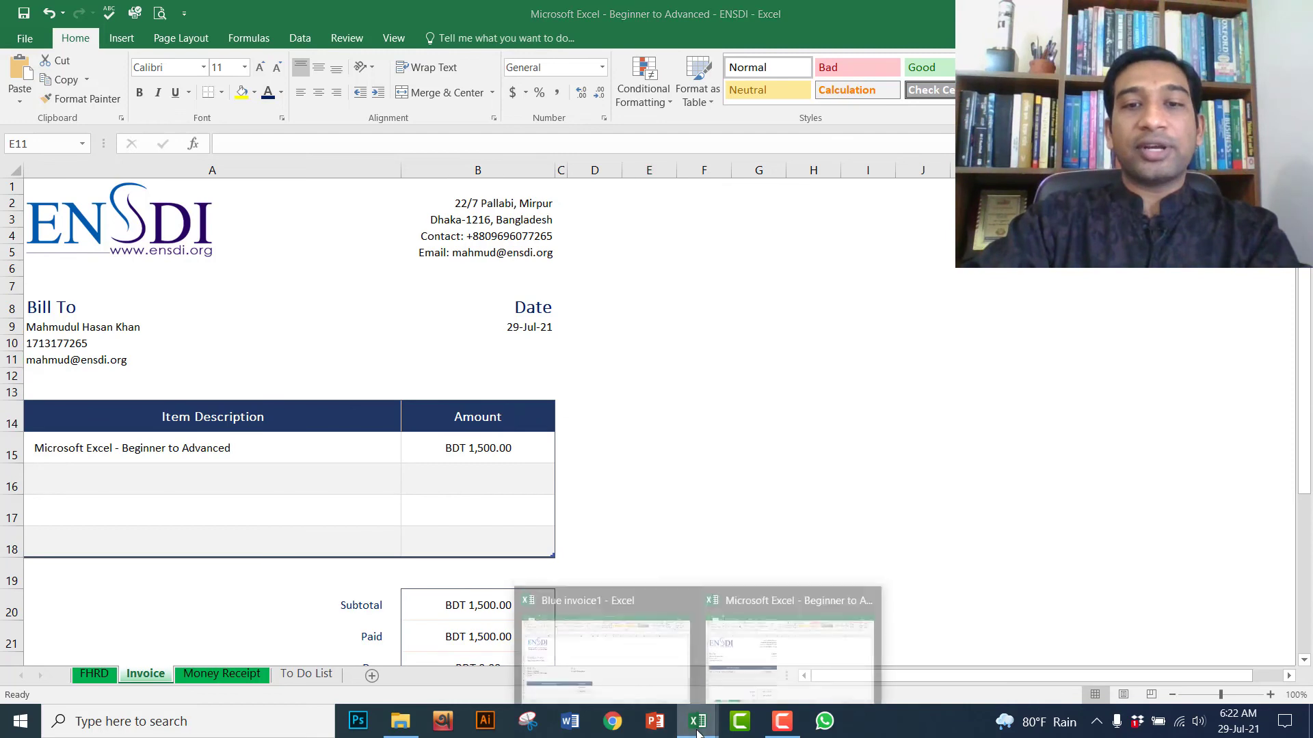
pyautogui.click(626, 655)
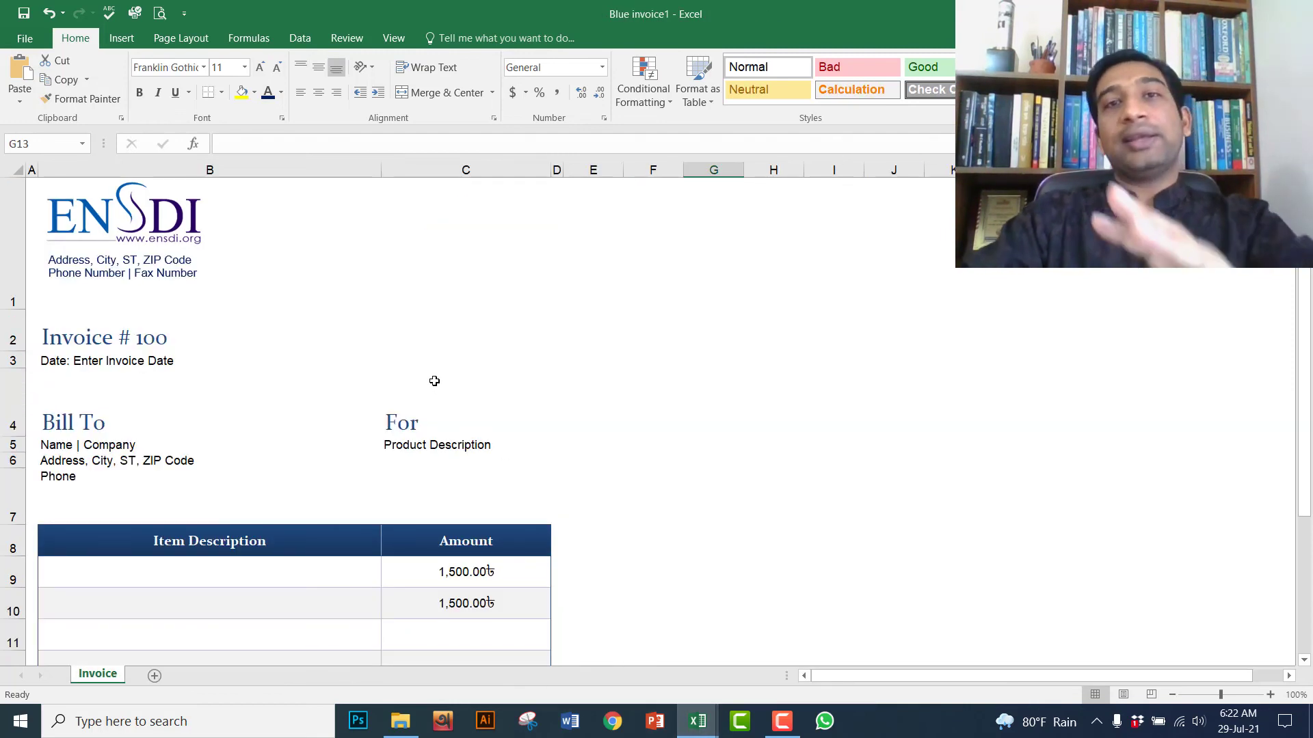